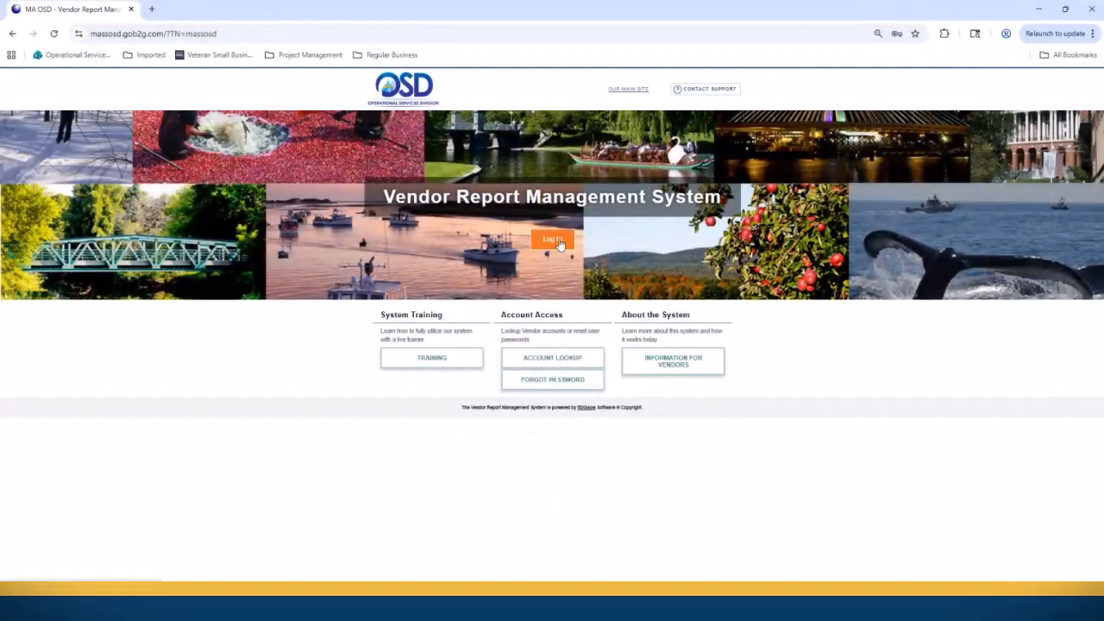
# Step: Log in to the Vendor Report Management System with the saved account username and password
pyautogui.click(557, 242)
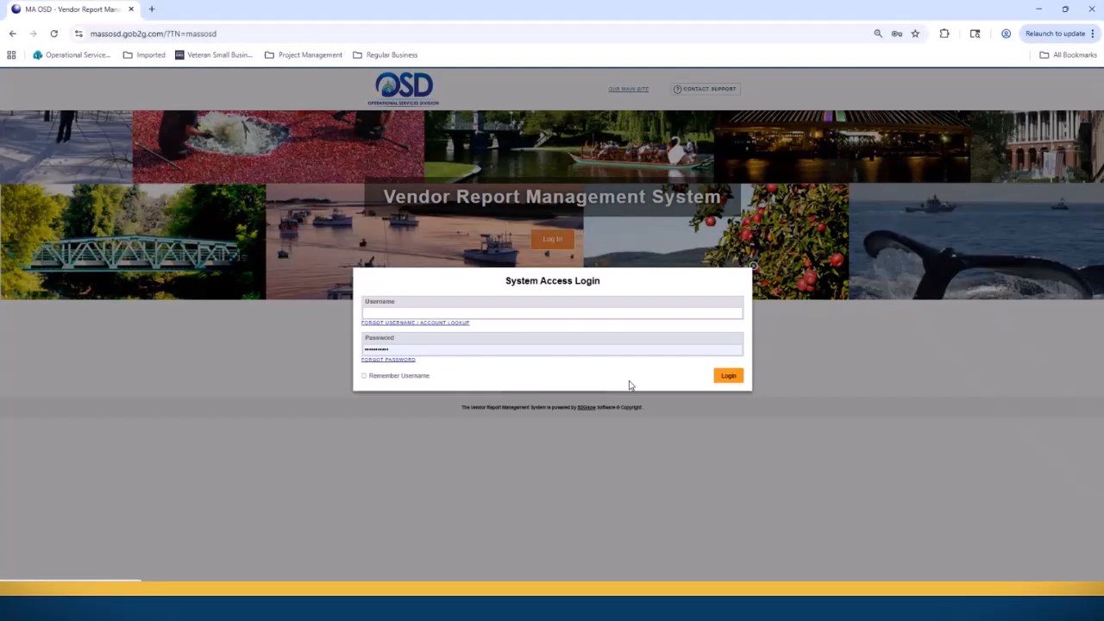
pyautogui.click(569, 314)
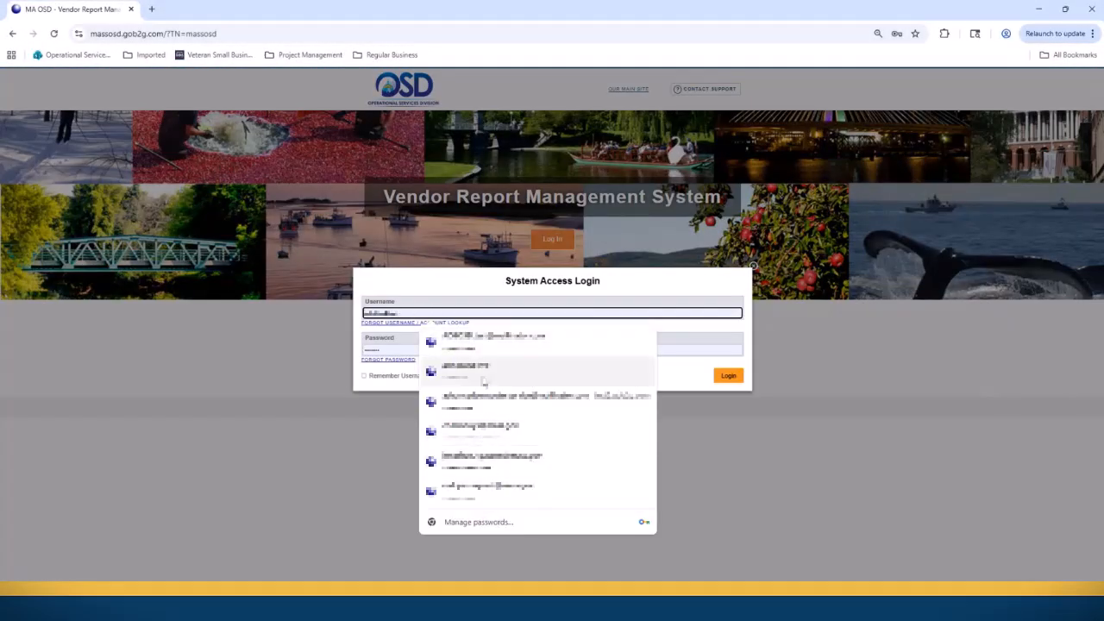
pyautogui.click(501, 342)
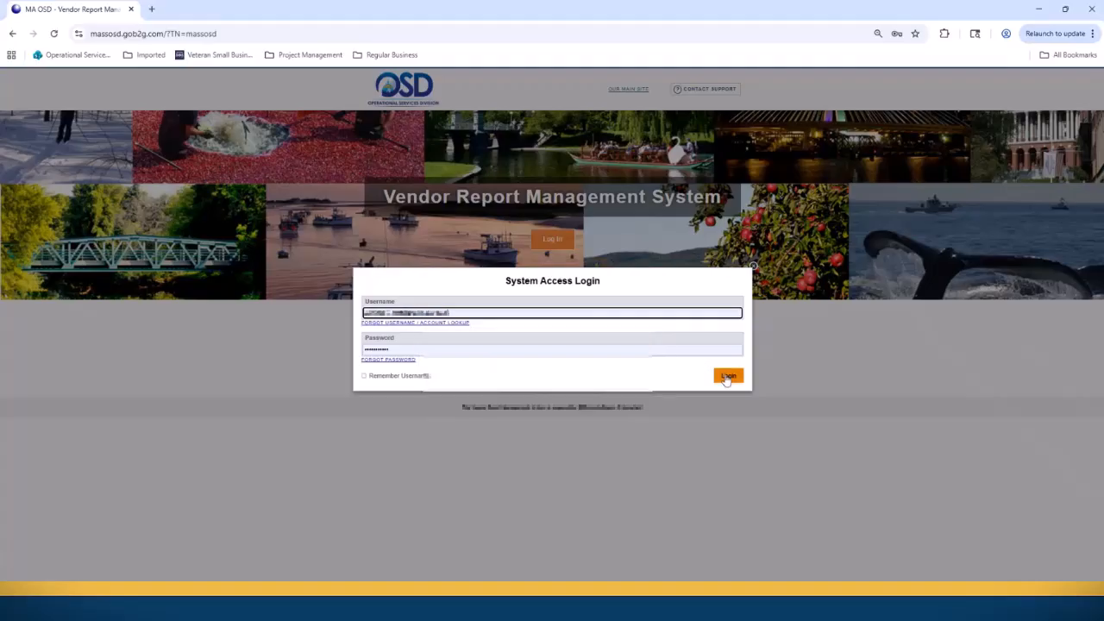
pyautogui.click(729, 376)
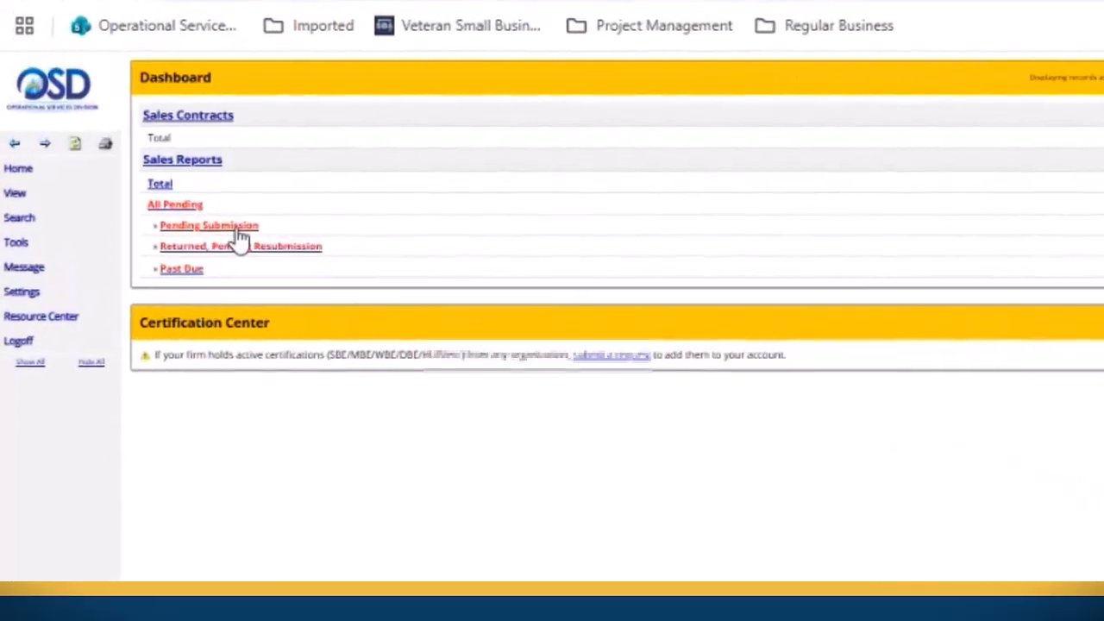
# Step: Open the sales details of the Jan-Mar 2025 report that is pending submission
pyautogui.click(259, 242)
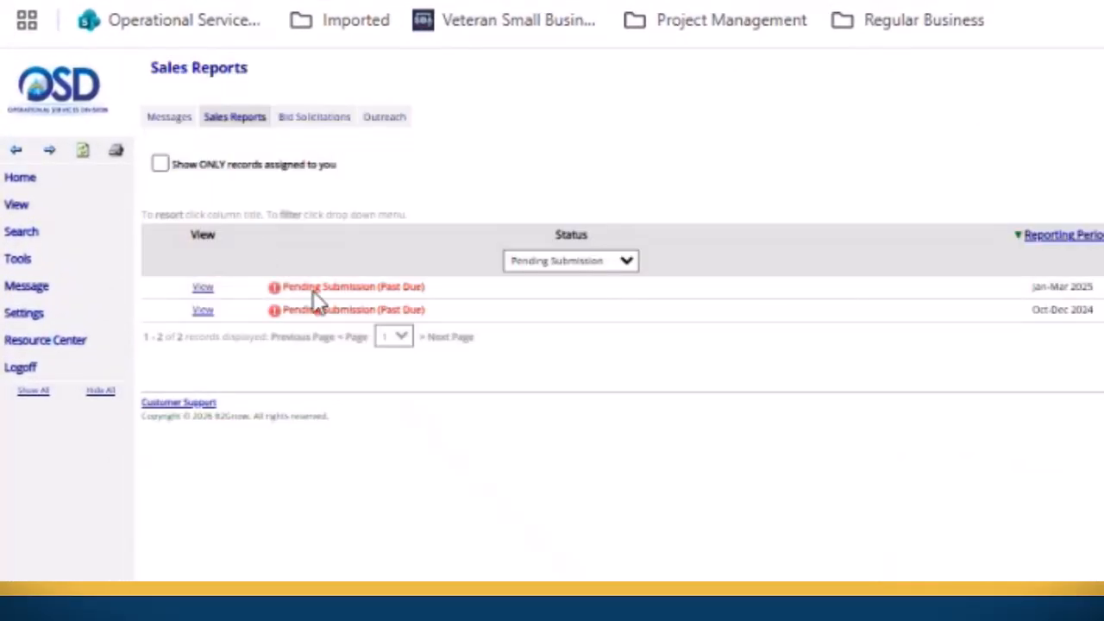
pyautogui.click(207, 290)
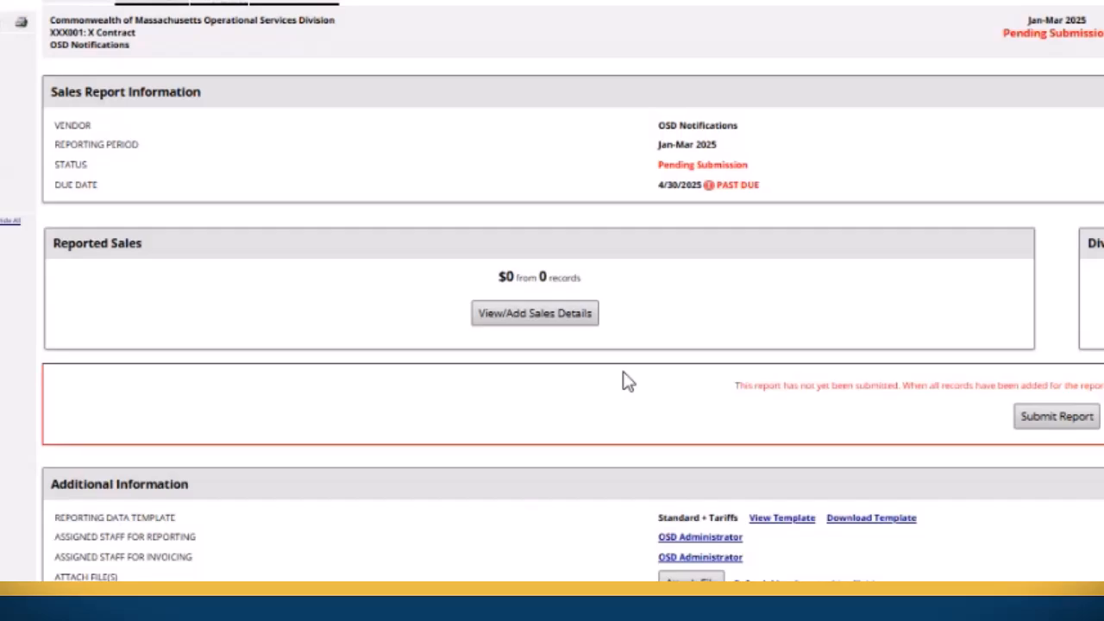
pyautogui.click(535, 313)
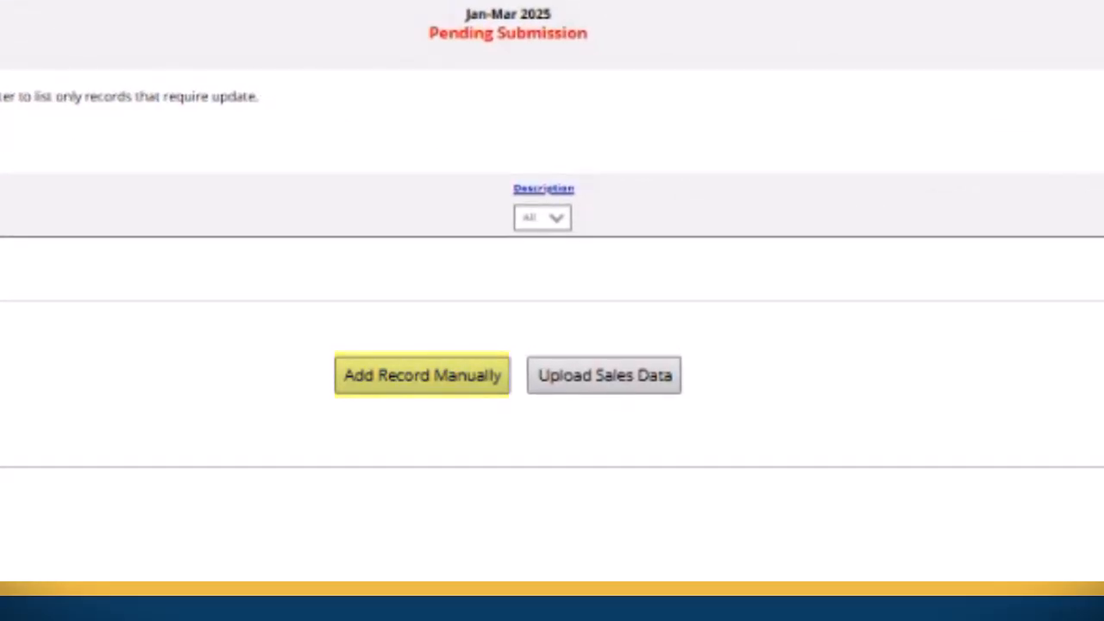
# Step: Start a new manually entered detail record for the Jan-Mar 2025 sales report
pyautogui.click(398, 386)
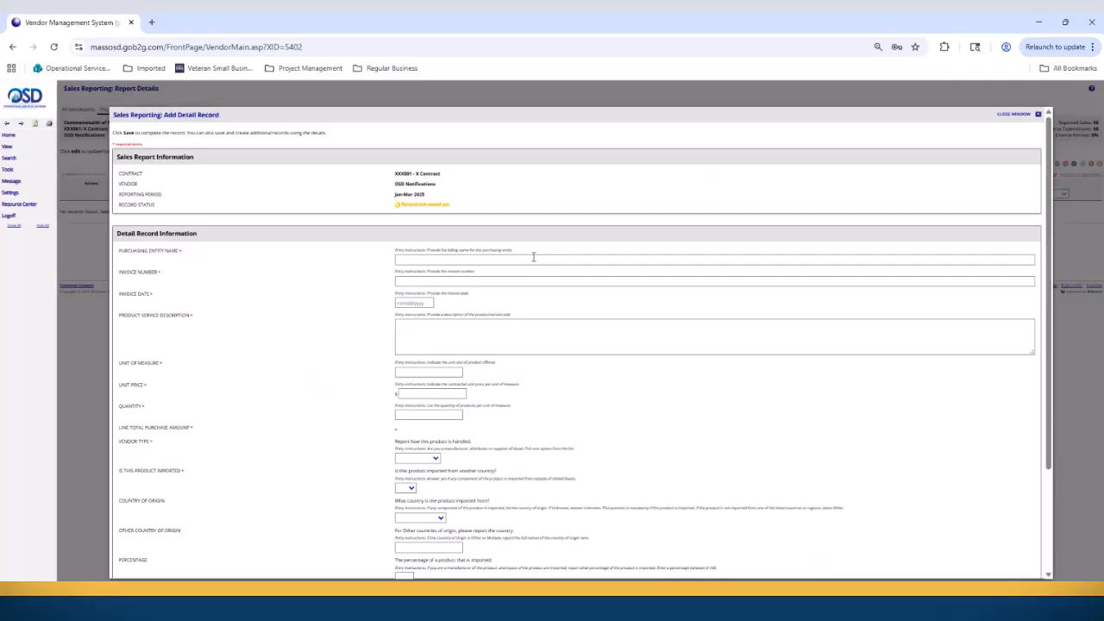
pyautogui.scroll(-1, 533, 259)
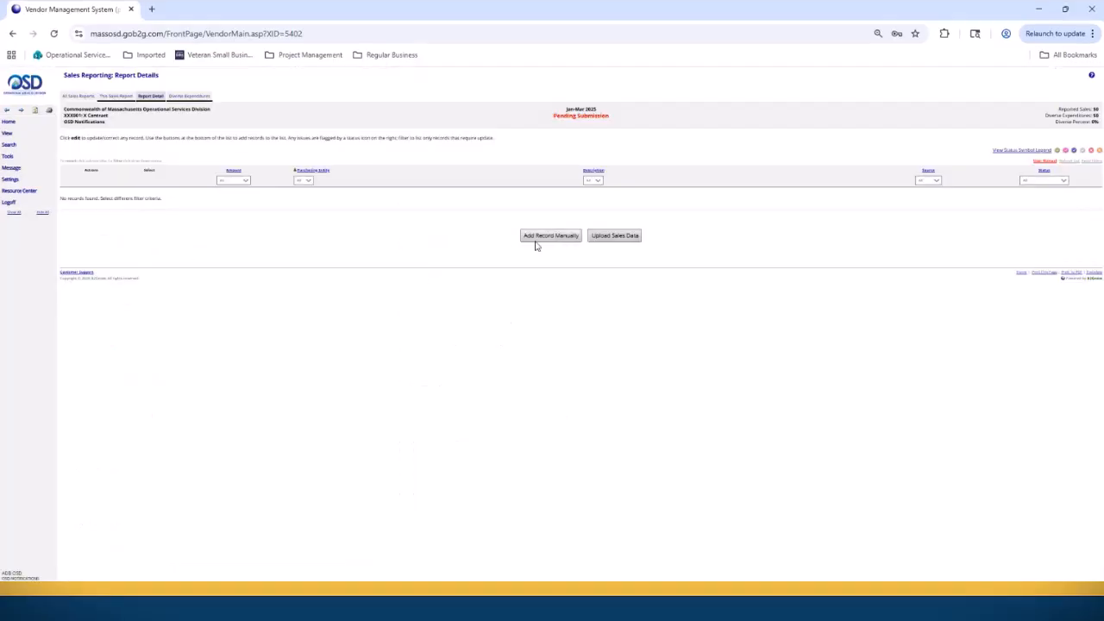
pyautogui.click(534, 239)
pyautogui.scroll(-3, 532, 249)
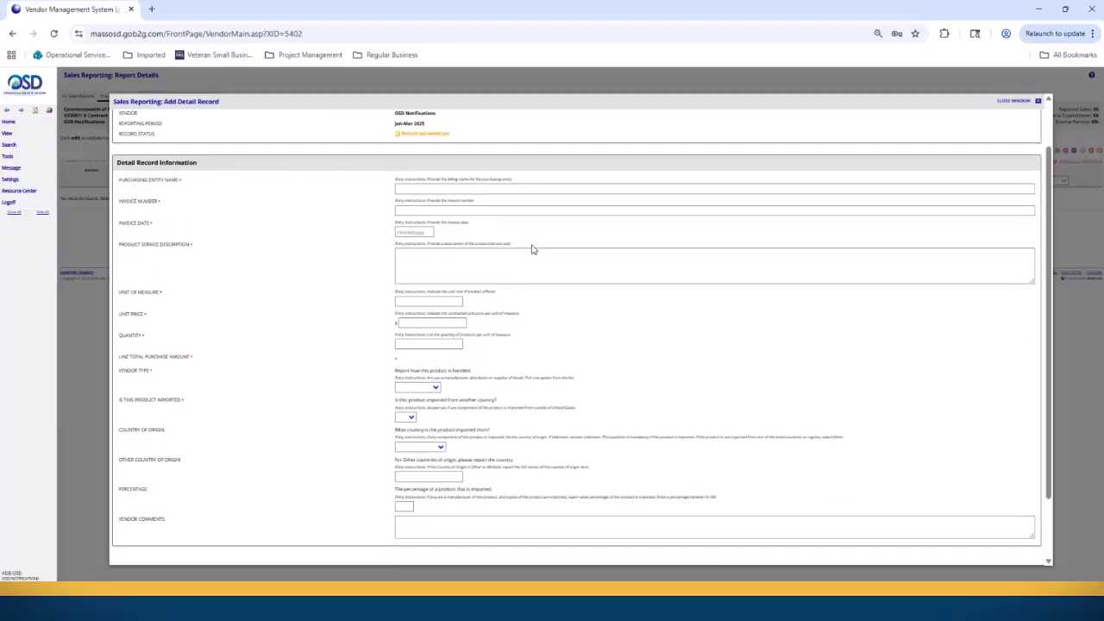
# Step: Enter boston as the purchasing entity name, XXX01 as the invoice number and 1/26/2026 as the invoice date
pyautogui.click(475, 188)
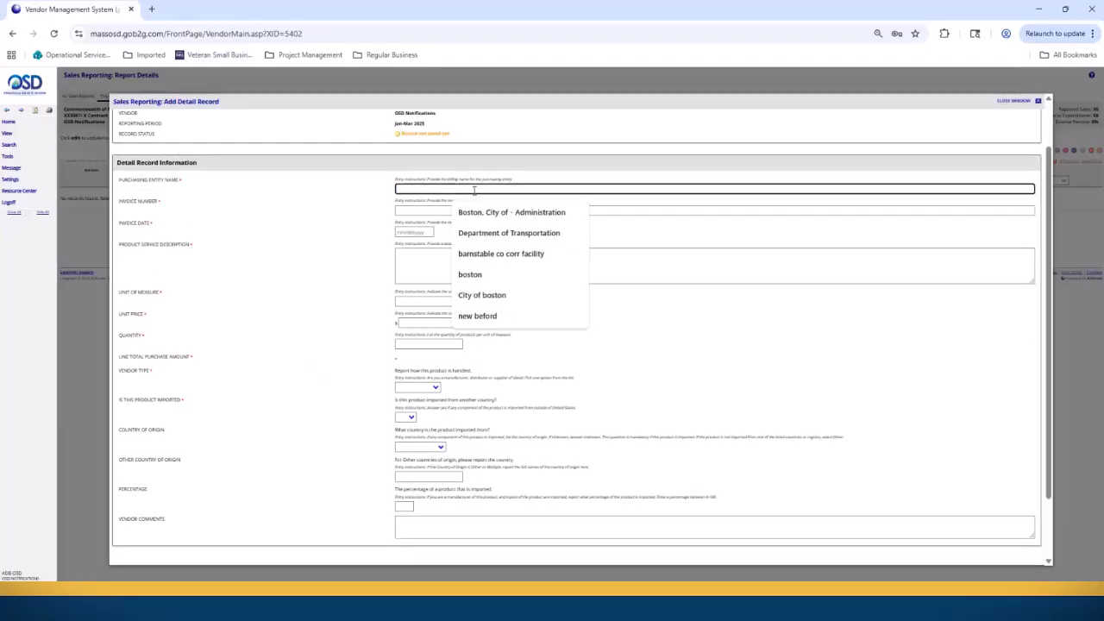
pyautogui.write('boston')
pyautogui.click(461, 214)
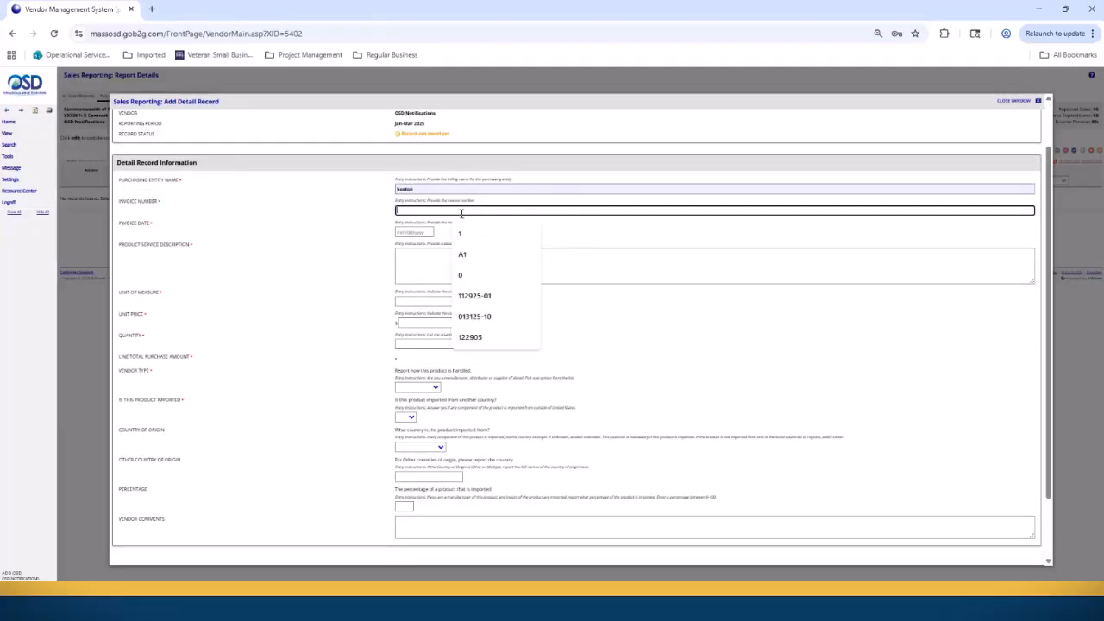
pyautogui.write('XXX01')
pyautogui.press('Tab')
pyautogui.write('01')
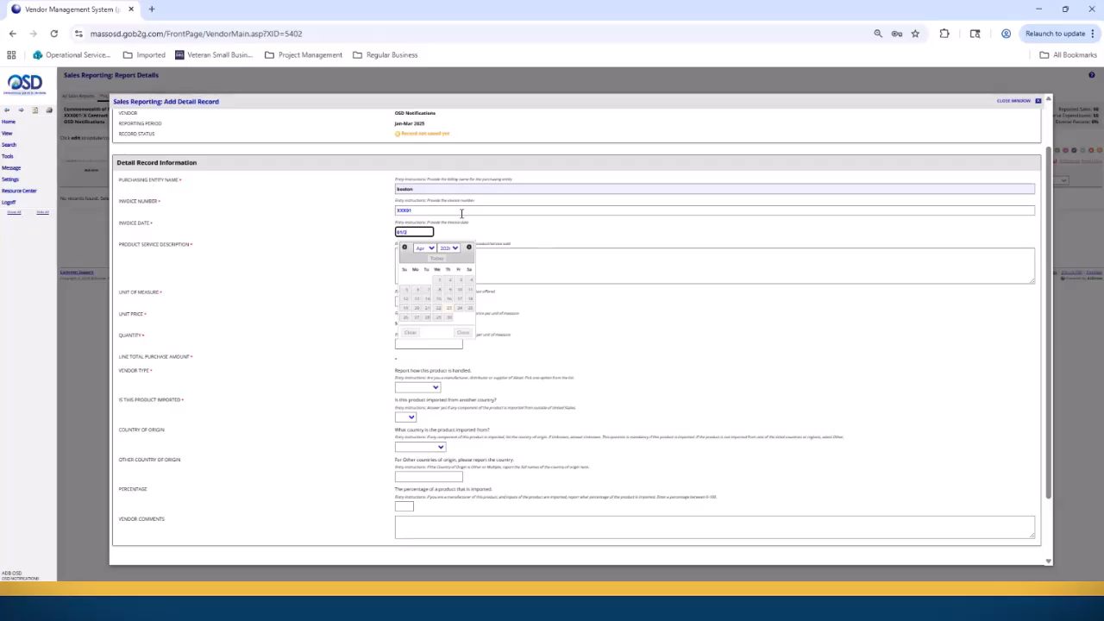
pyautogui.write('/26/2026')
# Step: Enter "Description" as the product service description, with unit of measure Each, unit price 100 and quantity 1
pyautogui.click(513, 261)
pyautogui.write('Description')
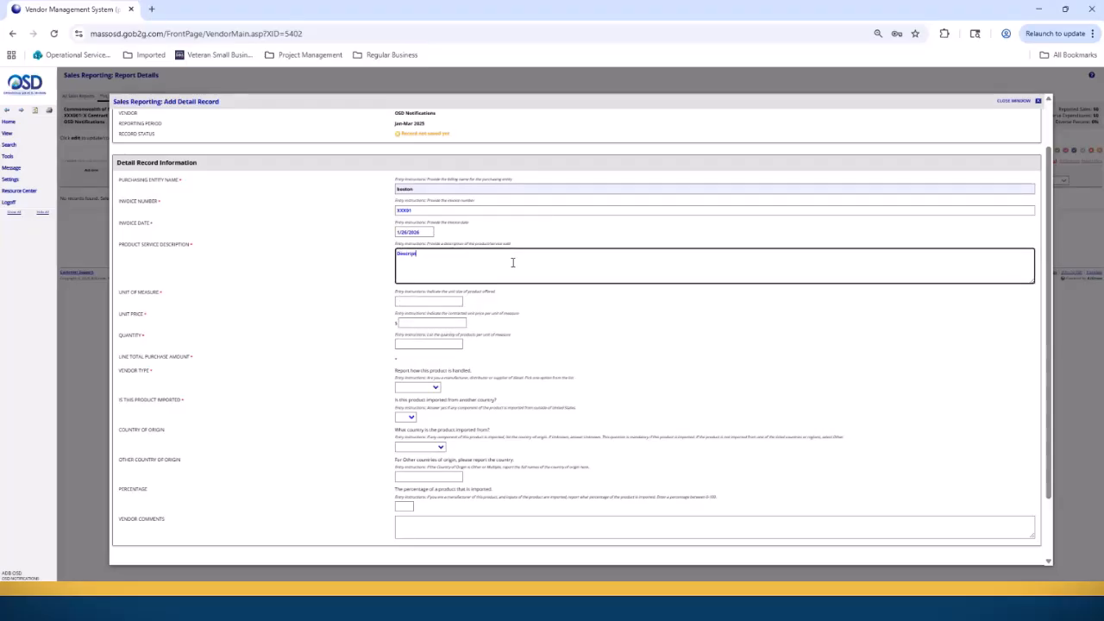
pyautogui.click(423, 301)
pyautogui.write('Each')
pyautogui.press('Tab')
pyautogui.write('100')
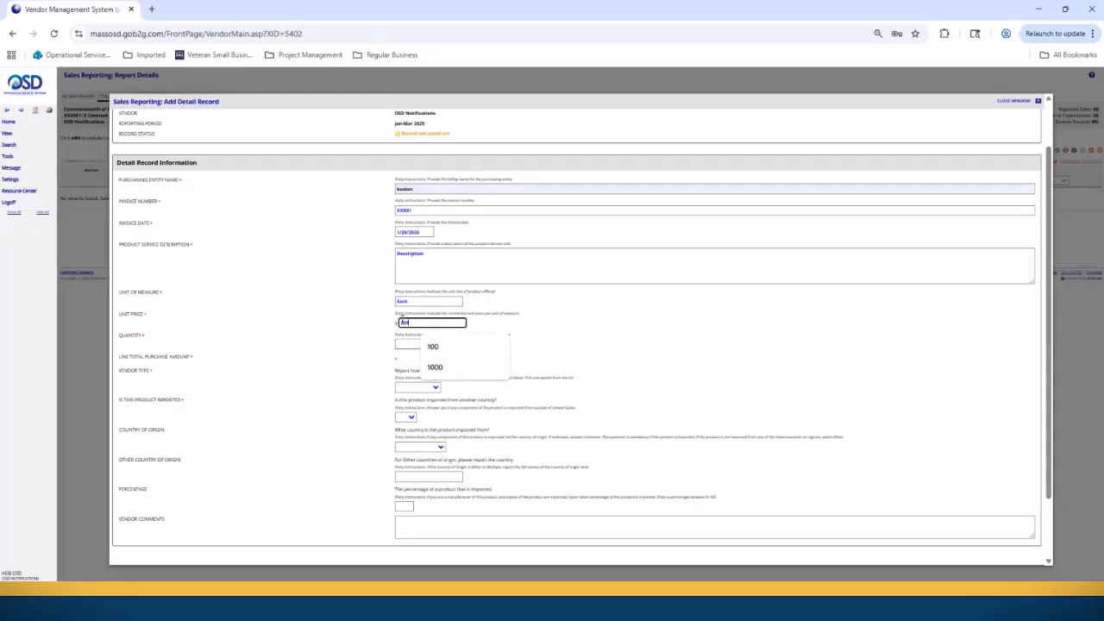
pyautogui.press('Tab')
pyautogui.write('1')
# Step: Set the vendor type to Supplier and product imported to No, and save the record while copying its details to a new one
pyautogui.scroll(-1, 337, 351)
pyautogui.click(435, 330)
pyautogui.click(420, 385)
pyautogui.click(412, 360)
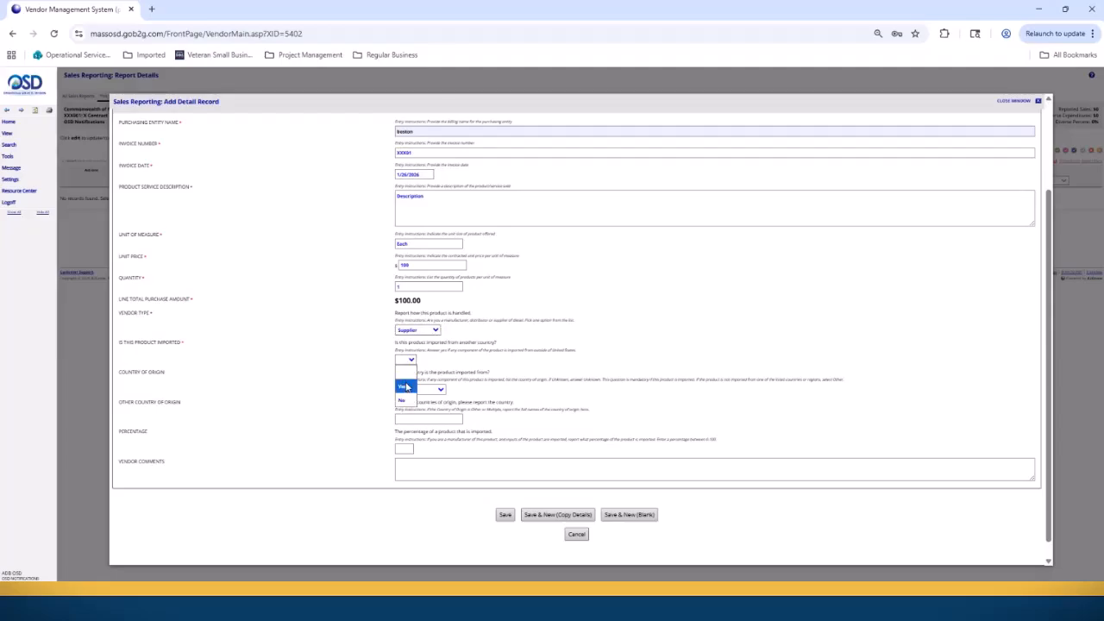
pyautogui.click(404, 403)
pyautogui.scroll(-1, 389, 429)
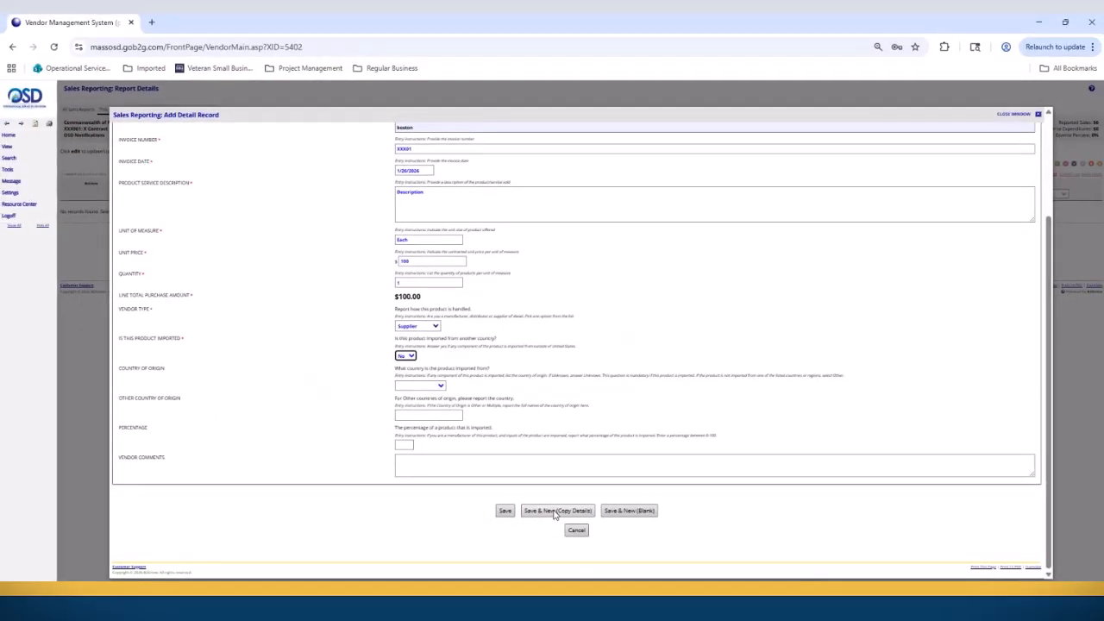
pyautogui.click(554, 511)
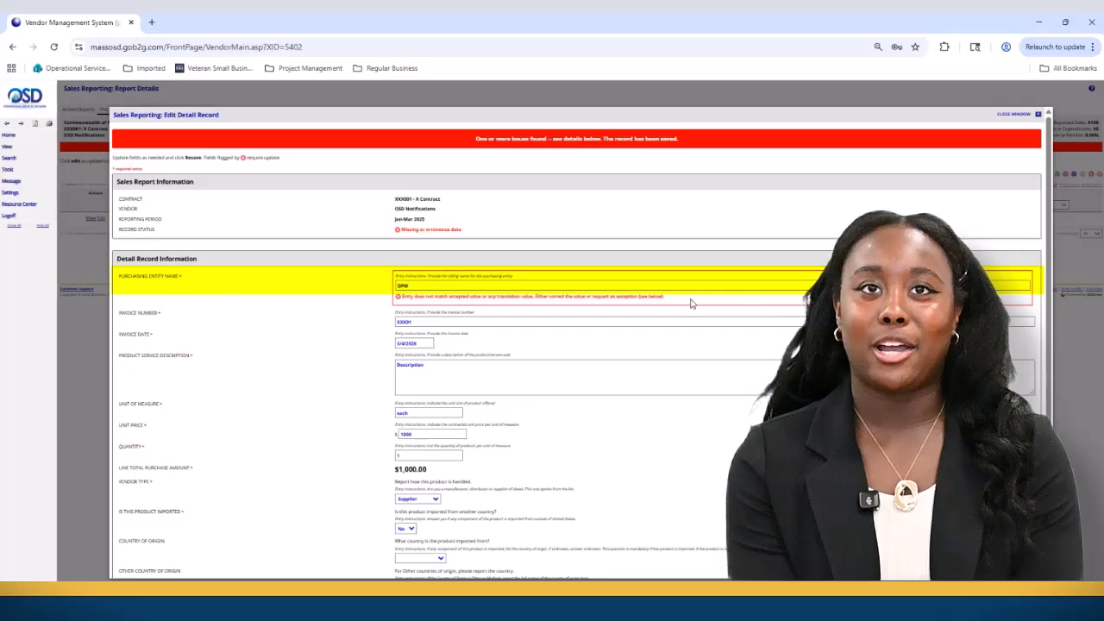
# Step: Examine the purchasing entity name issue and entry in the flagged detail records, and leave editing without resaving
pyautogui.moveTo(694, 301); pyautogui.dragTo(399, 299)
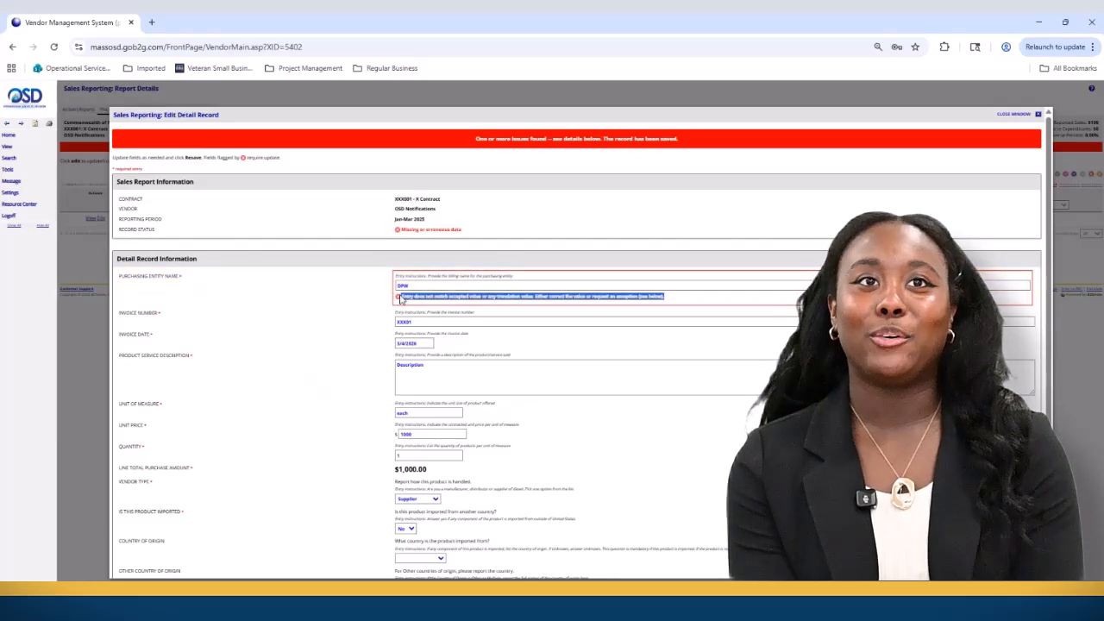
pyautogui.click(685, 301)
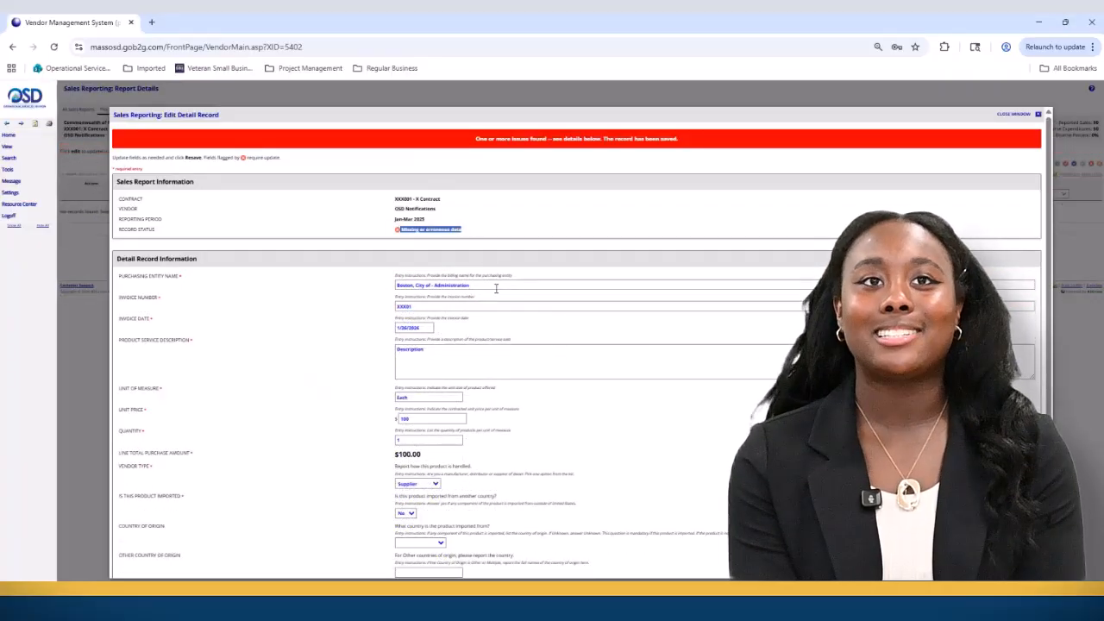
pyautogui.click(496, 287)
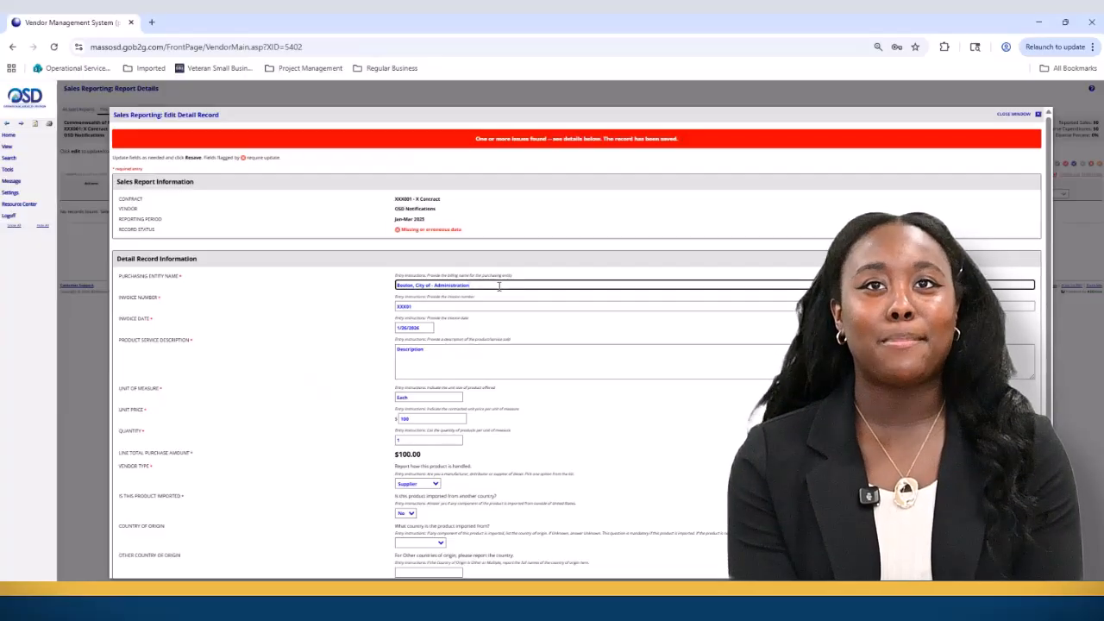
pyautogui.moveTo(473, 286); pyautogui.dragTo(397, 285)
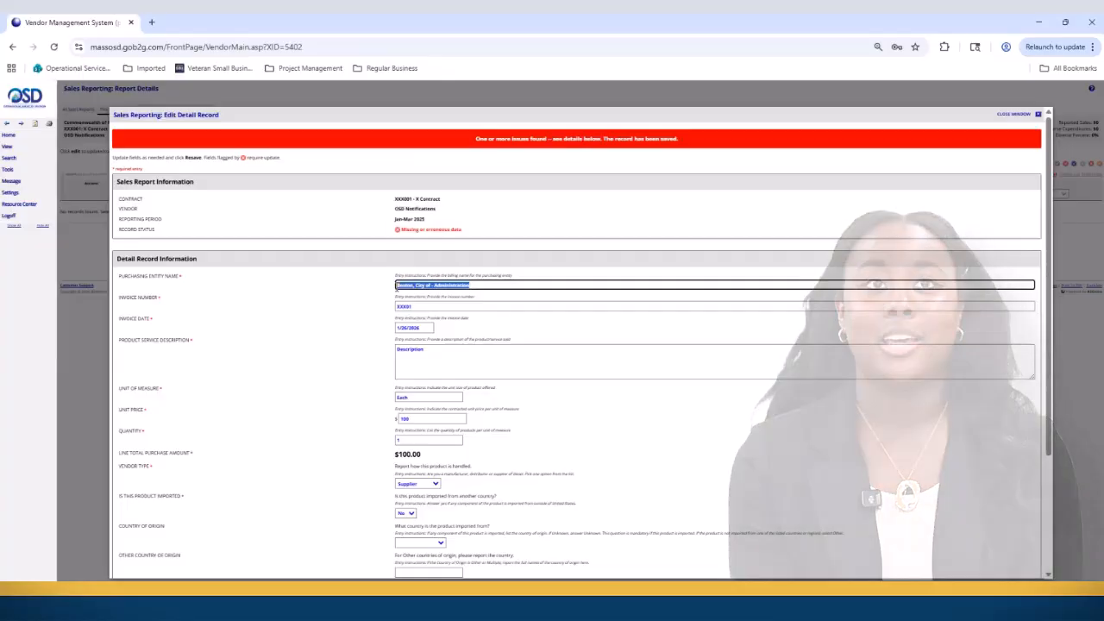
pyautogui.scroll(-2, 438, 312)
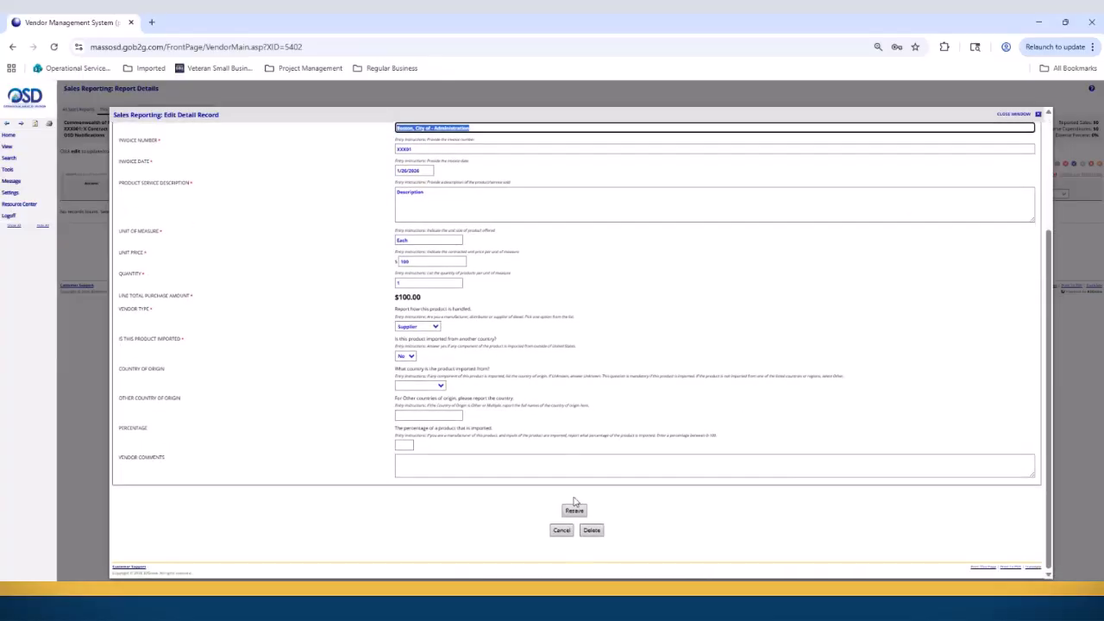
pyautogui.click(562, 531)
# Step: Enter Boston as the purchasing entity name in the blank detail record, skipping the invoice number and date
pyautogui.click(486, 252)
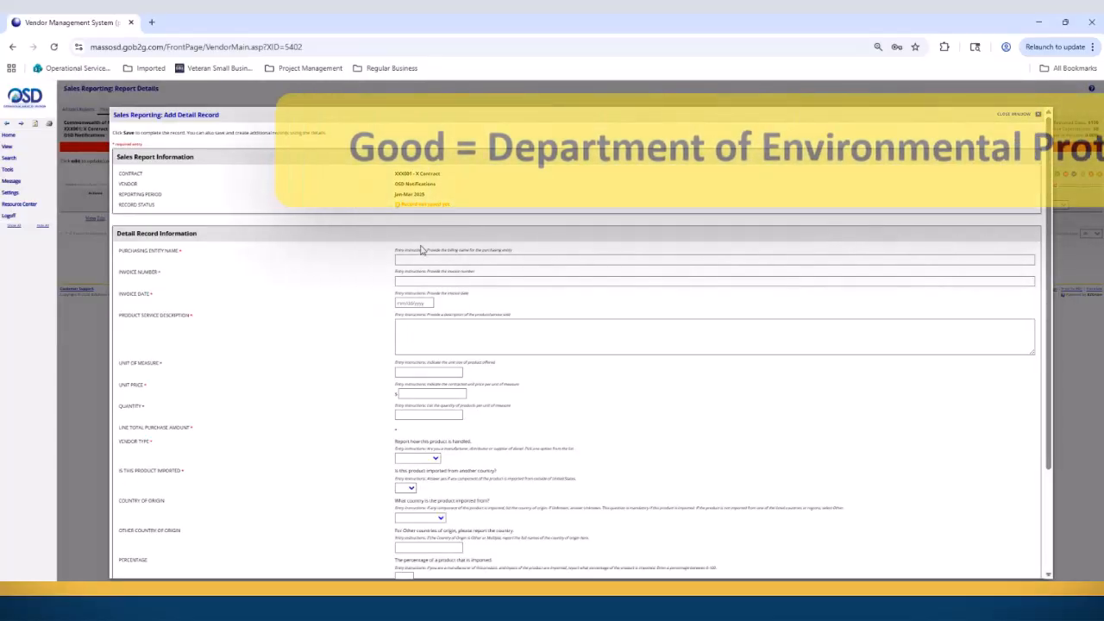
pyautogui.click(420, 258)
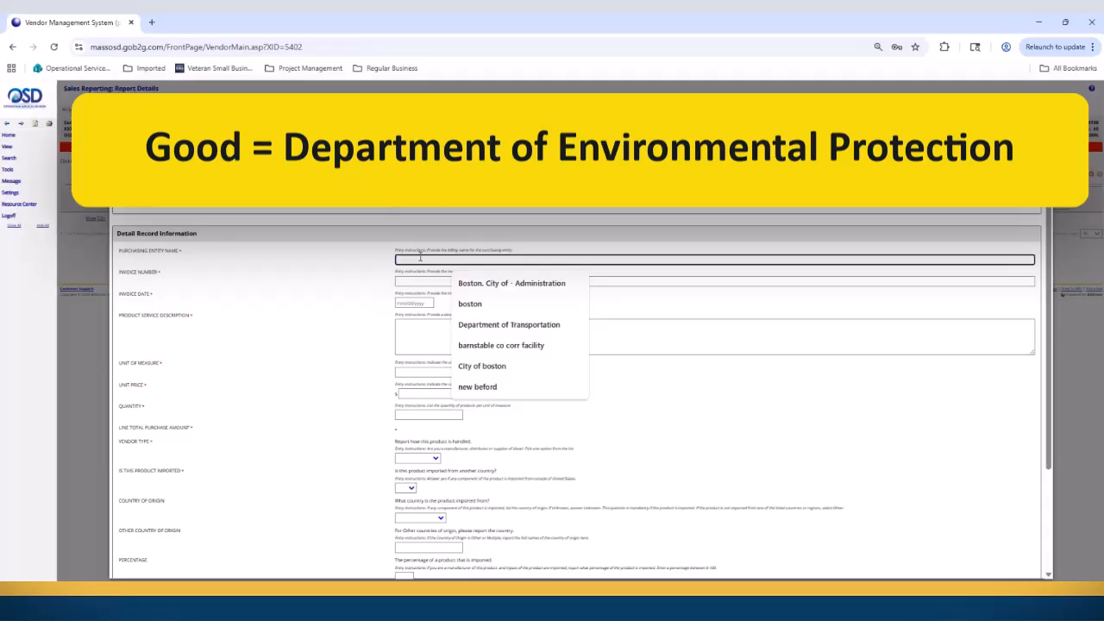
pyautogui.write('Boston')
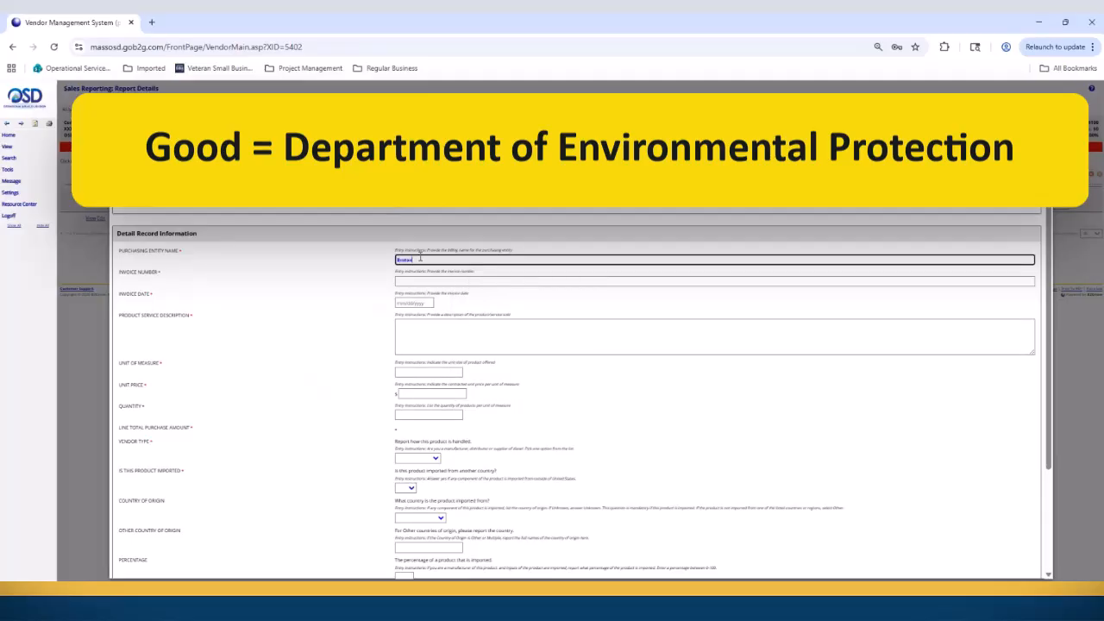
pyautogui.press('Tab')
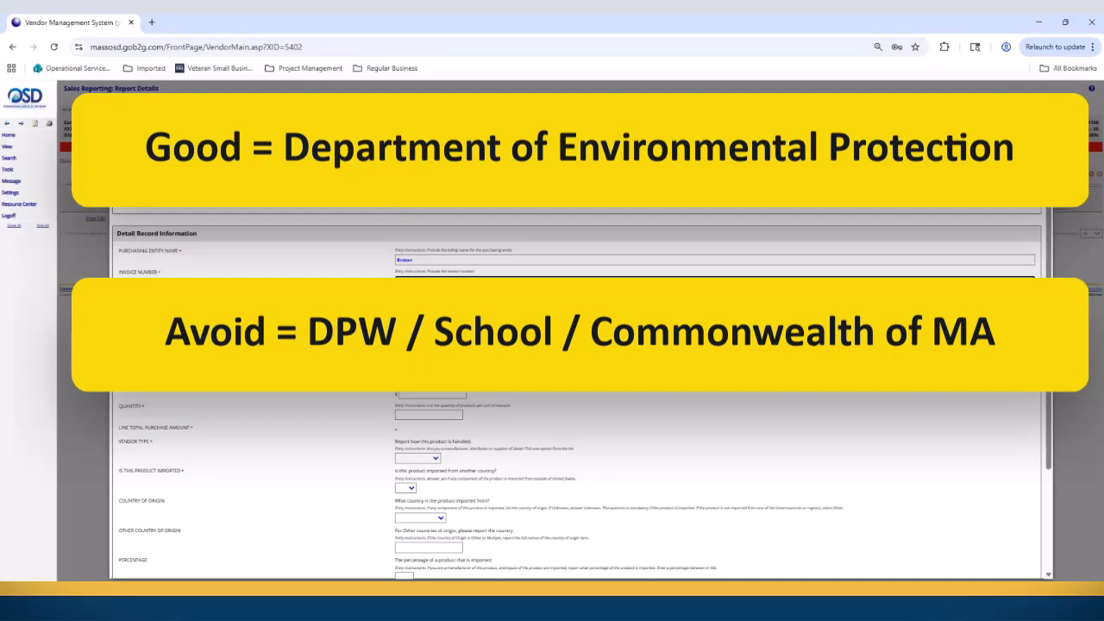
pyautogui.press('Tab')
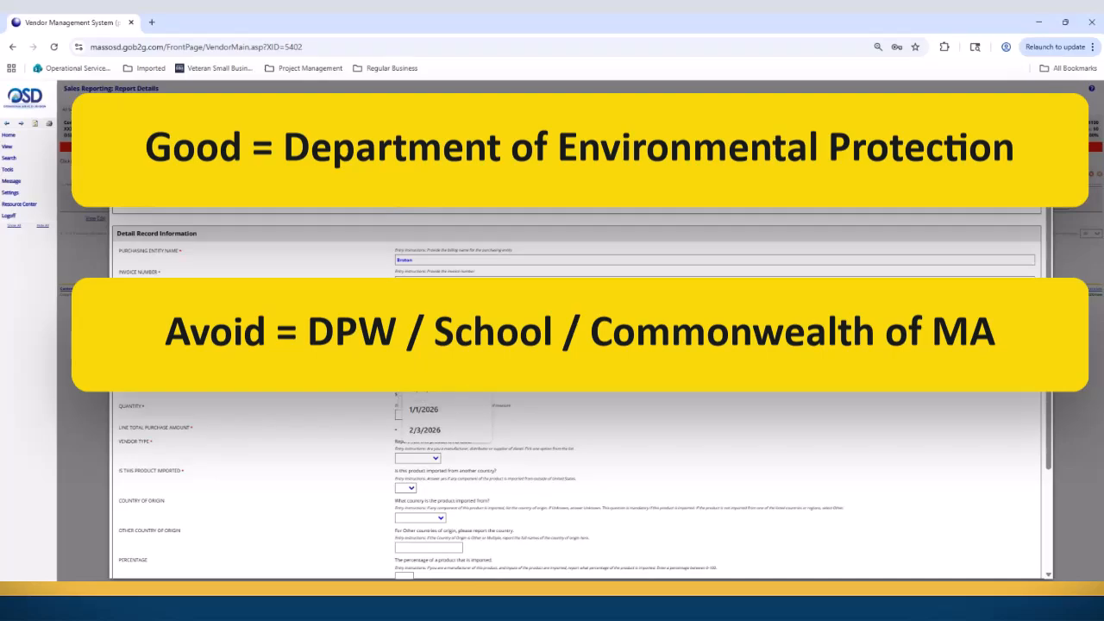
pyautogui.press('Escape')
pyautogui.press('Tab')
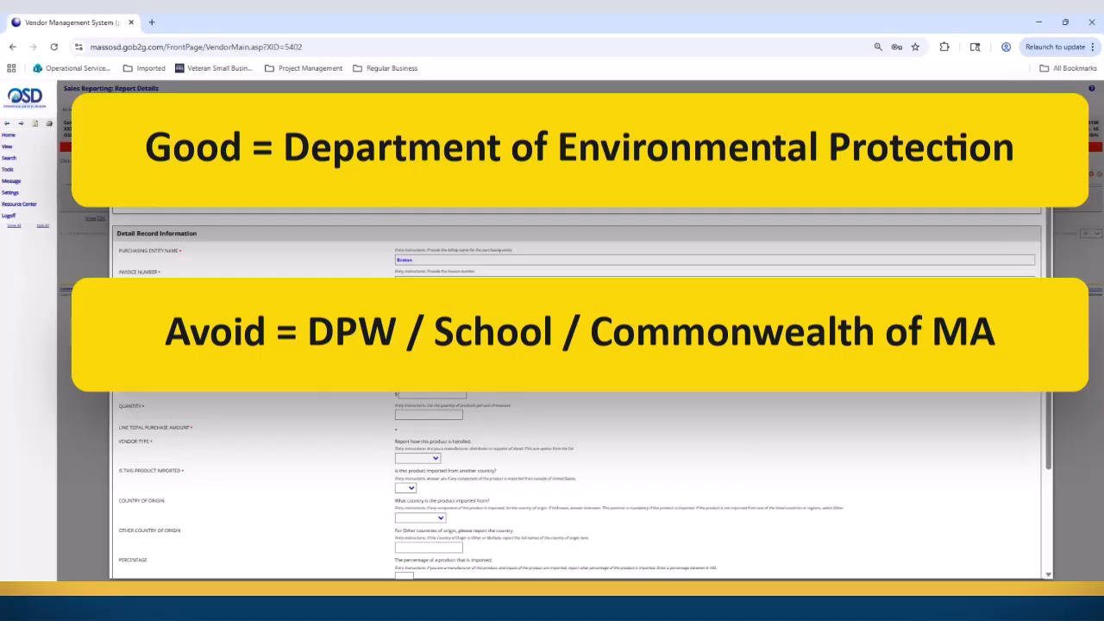
# Step: Set the new record's unit of measure to Each and its unit price to 100
pyautogui.click(430, 371)
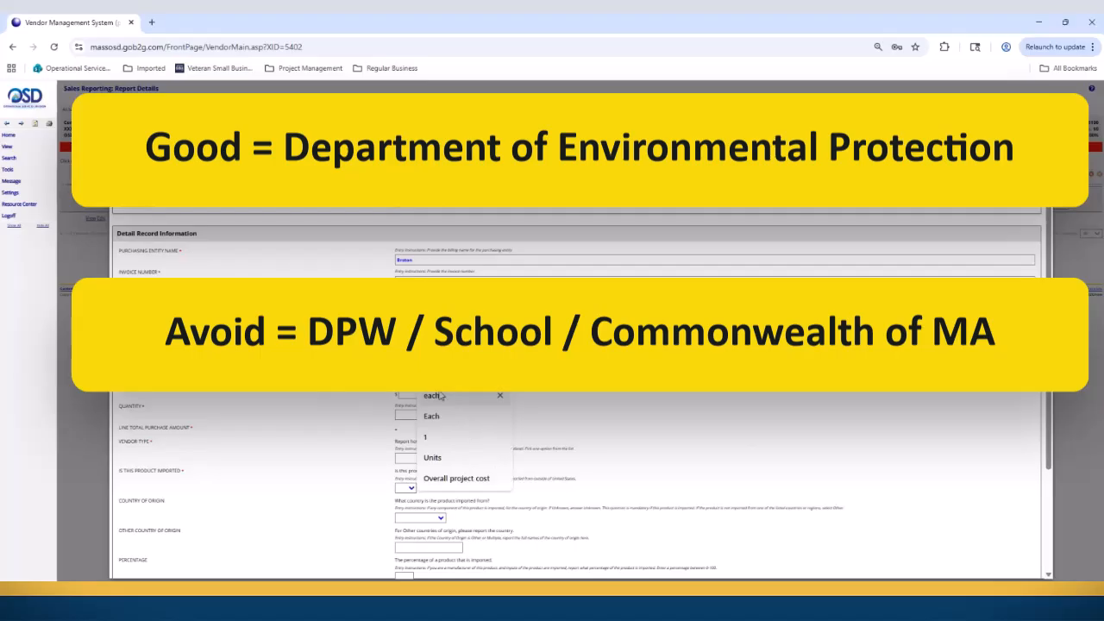
pyautogui.click(435, 416)
pyautogui.click(430, 395)
pyautogui.write('100')
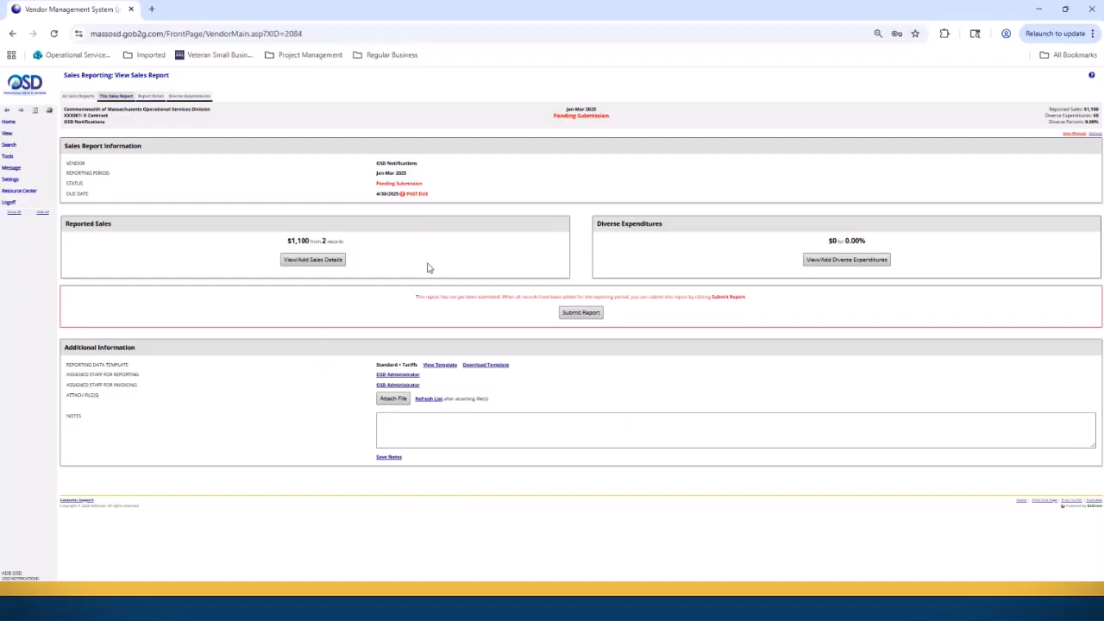
# Step: Start submitting the Jan-Mar 2025 sales report and fill in OSD STaff as the full legal name and Staff as the title
pyautogui.click(574, 313)
pyautogui.click(363, 230)
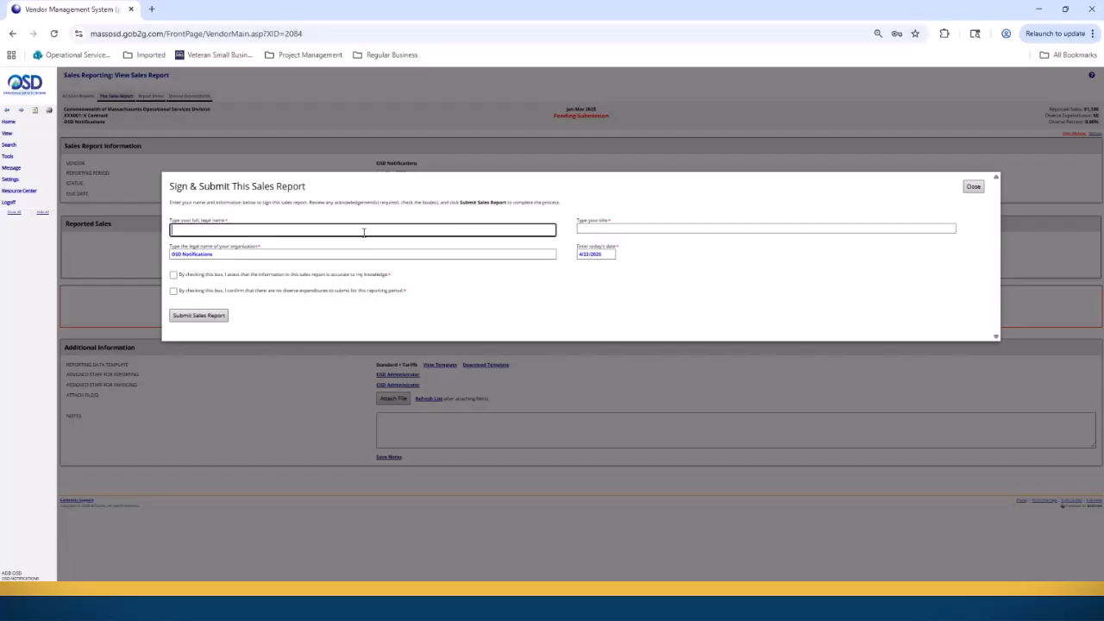
pyautogui.write('O')
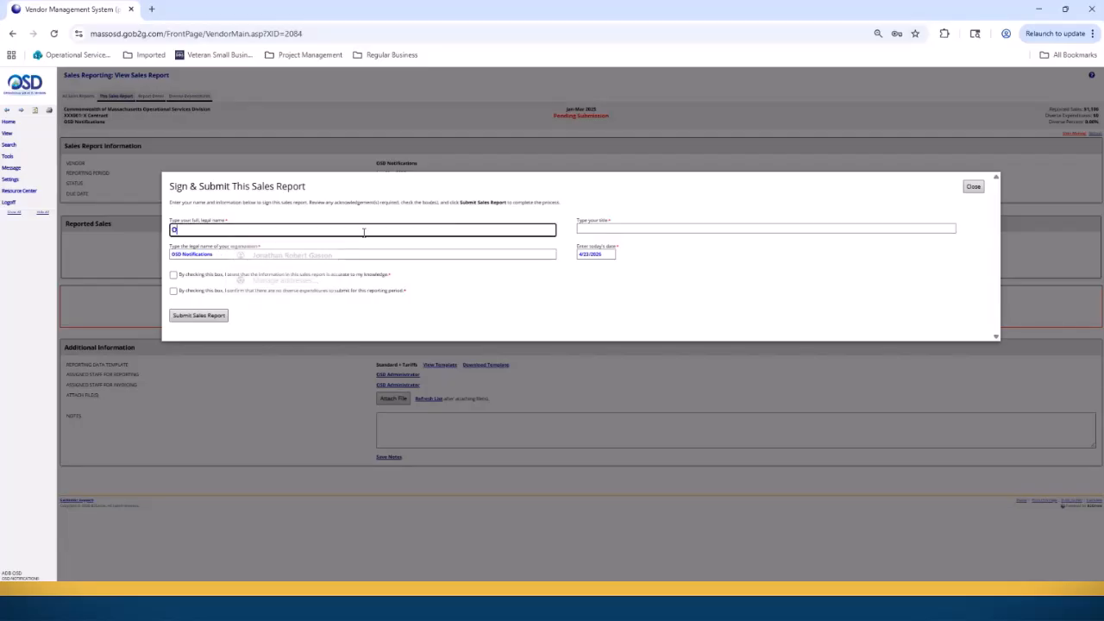
pyautogui.write('SD STaff')
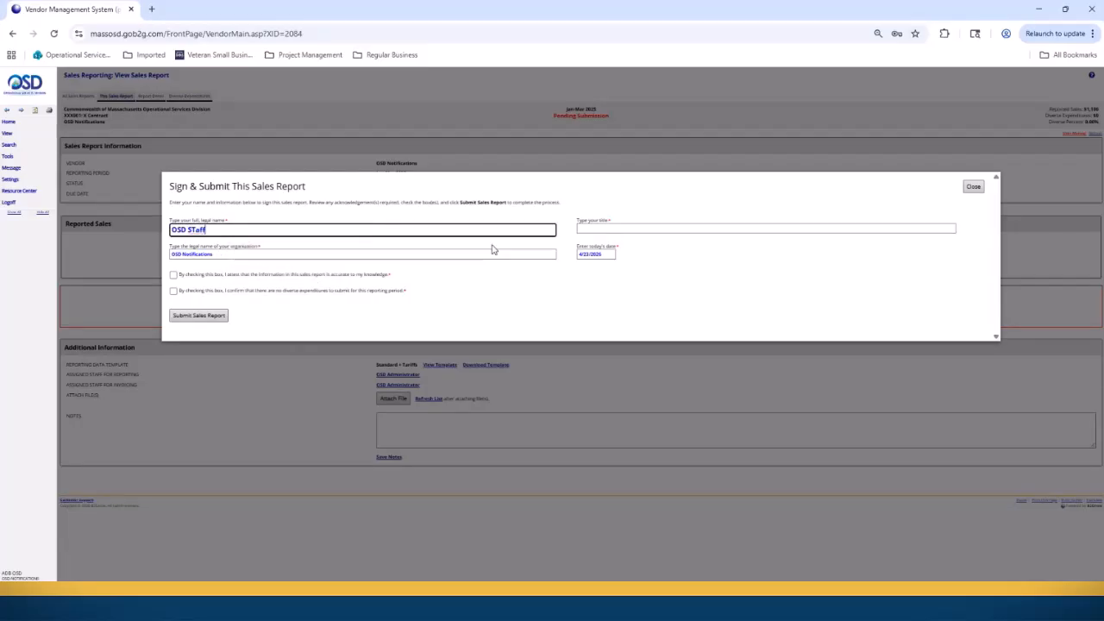
pyautogui.click(583, 229)
pyautogui.write('Staff')
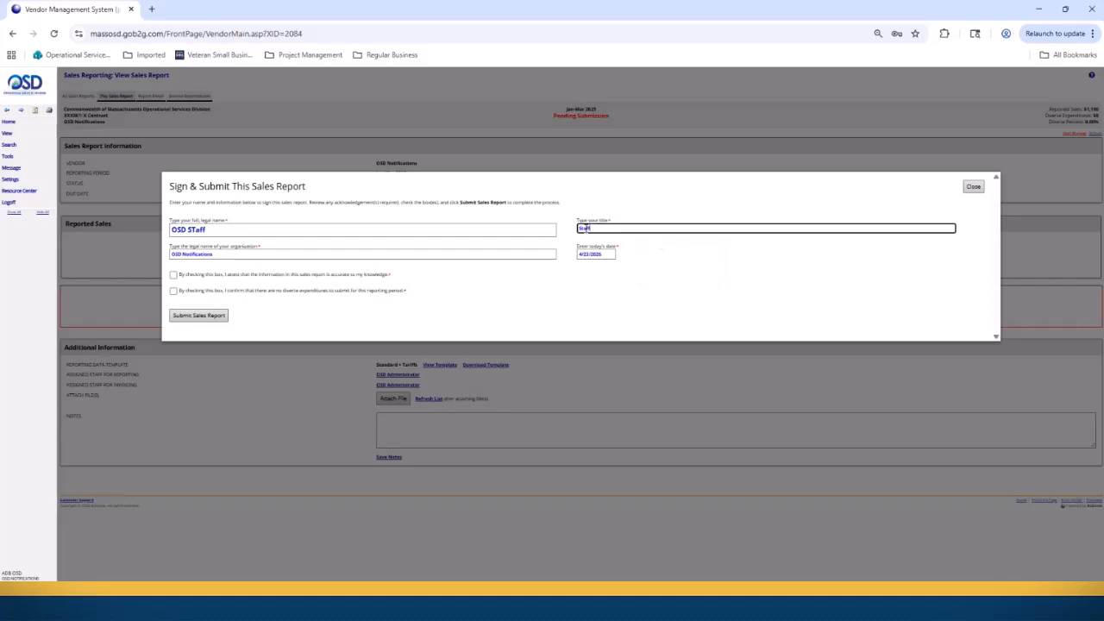
# Step: Correct the full legal name to OSD Staff, check both acknowledgements, and submit the Jan-Mar 2025 sales report
pyautogui.click(192, 230)
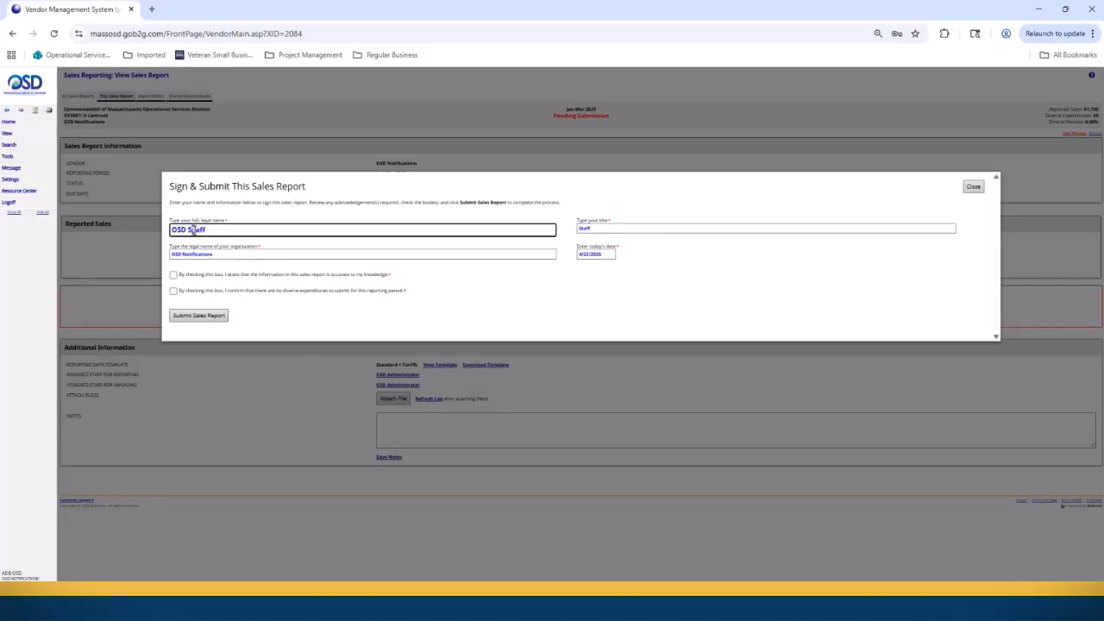
pyautogui.write('t')
pyautogui.click(174, 275)
pyautogui.click(174, 290)
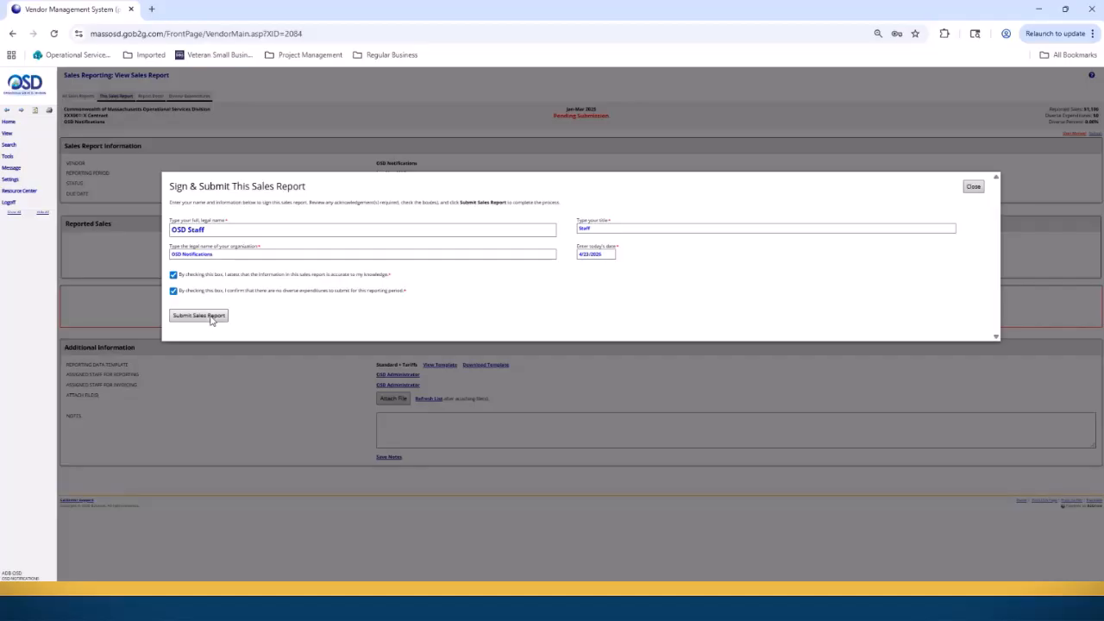
pyautogui.click(211, 316)
pyautogui.click(606, 107)
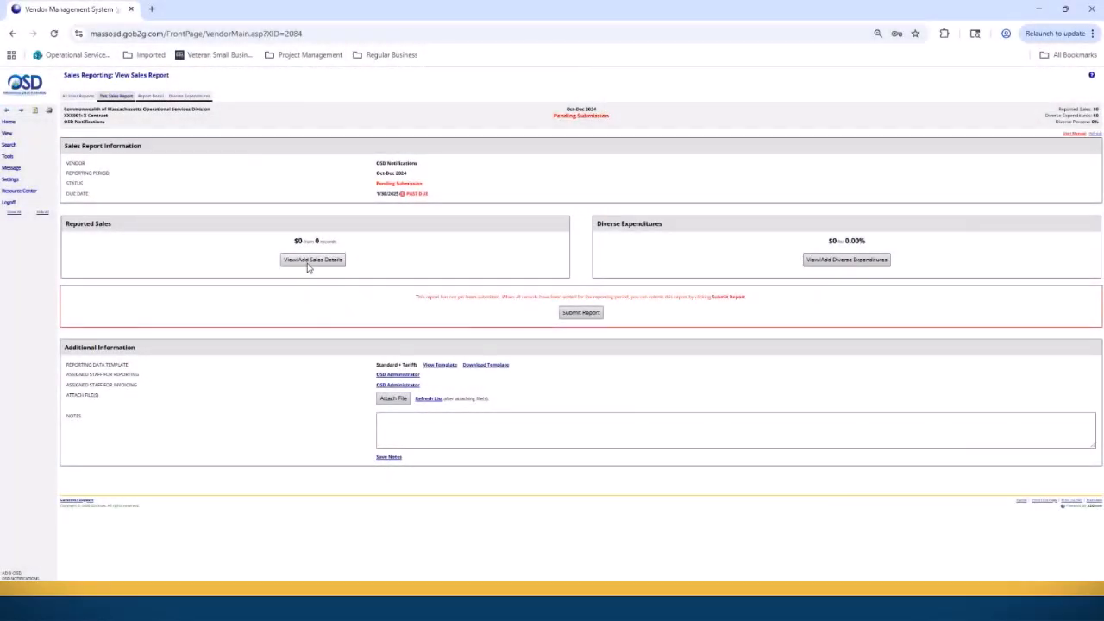
# Step: From the Oct-Dec 2024 report's sales data upload page, download the data template as XLSX and open it in Excel
pyautogui.click(308, 262)
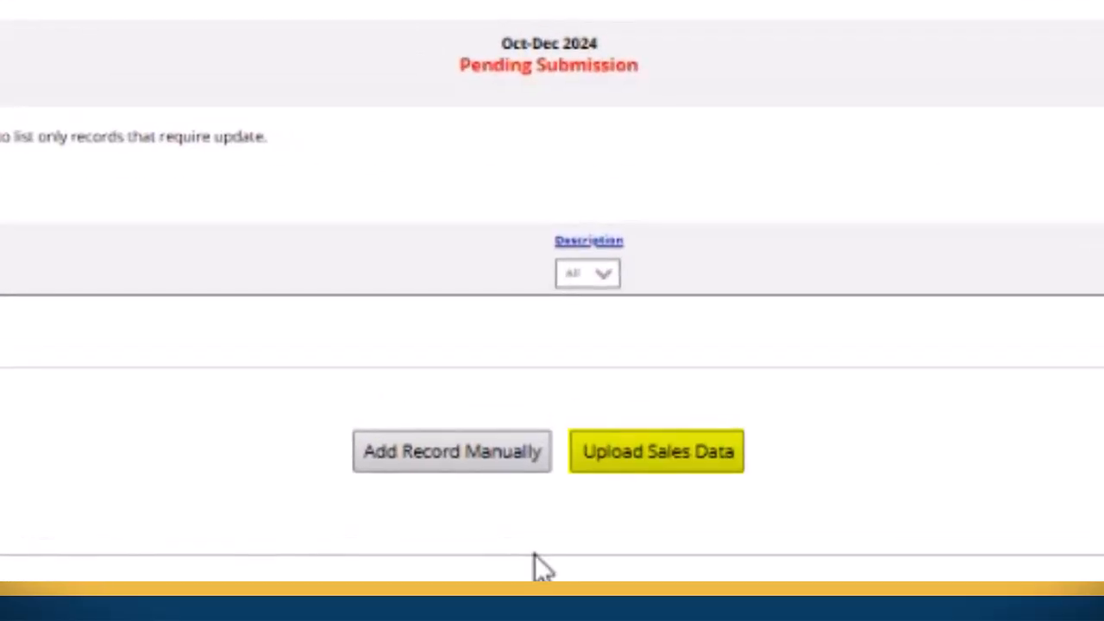
pyautogui.click(653, 457)
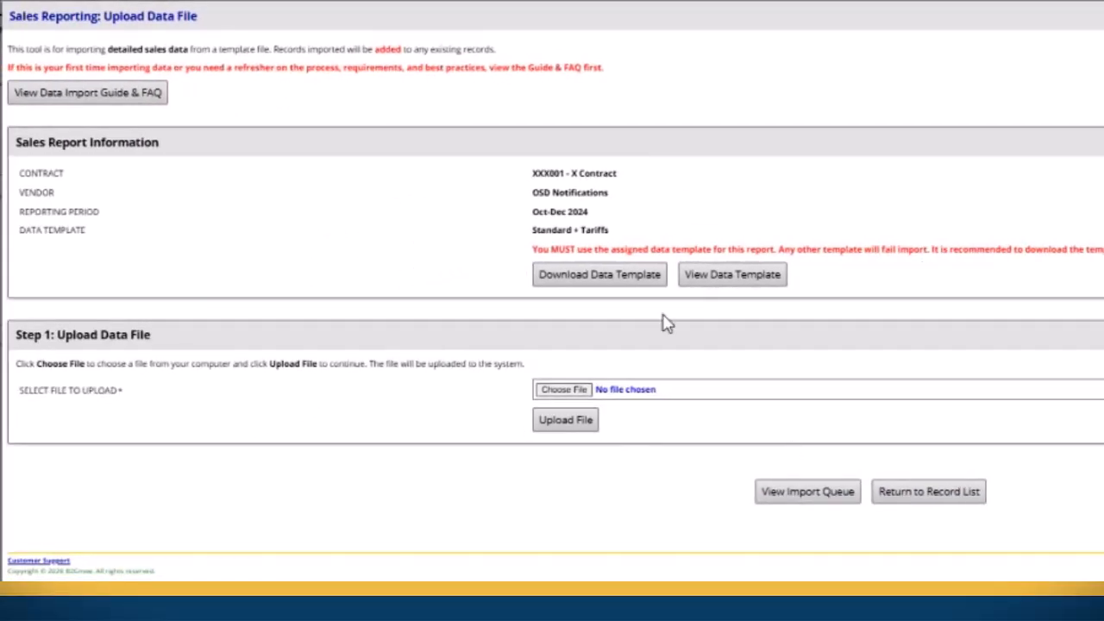
pyautogui.click(627, 285)
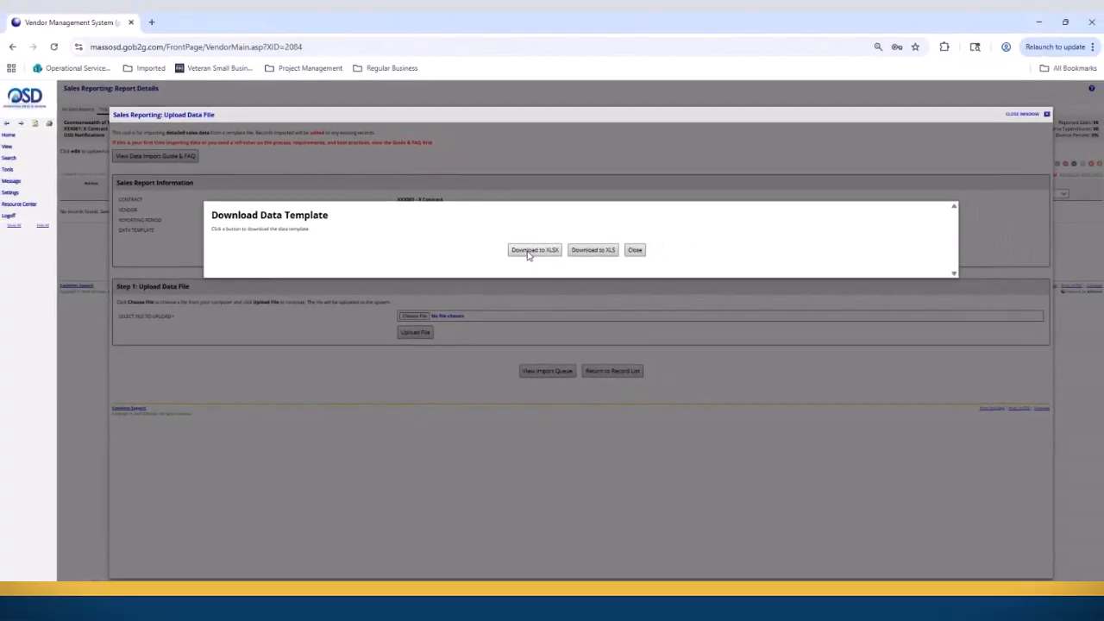
pyautogui.click(533, 250)
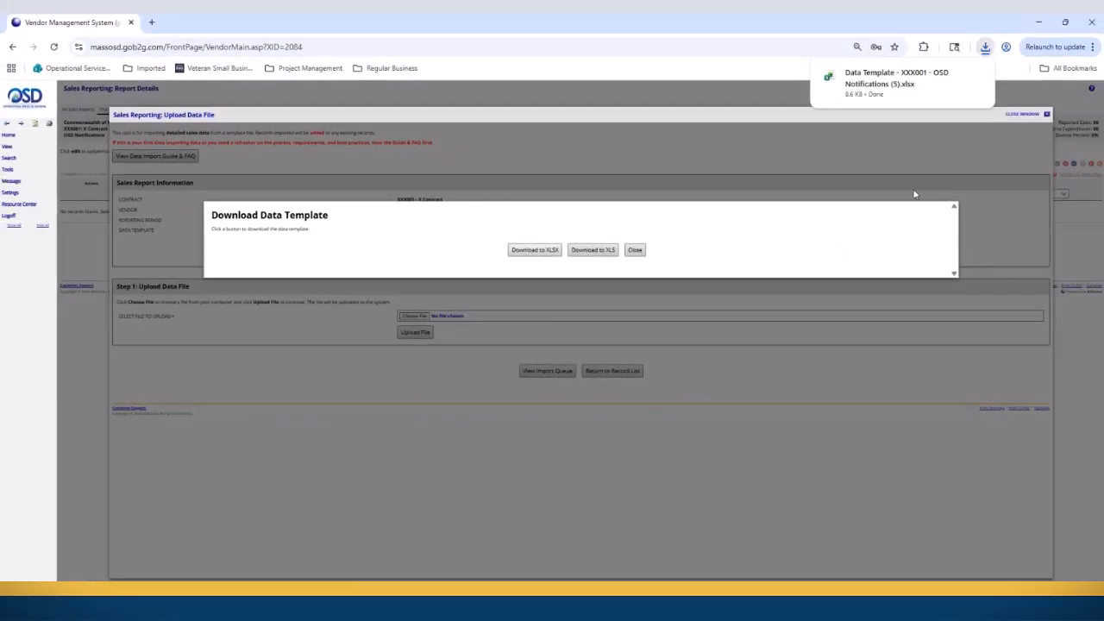
pyautogui.click(883, 78)
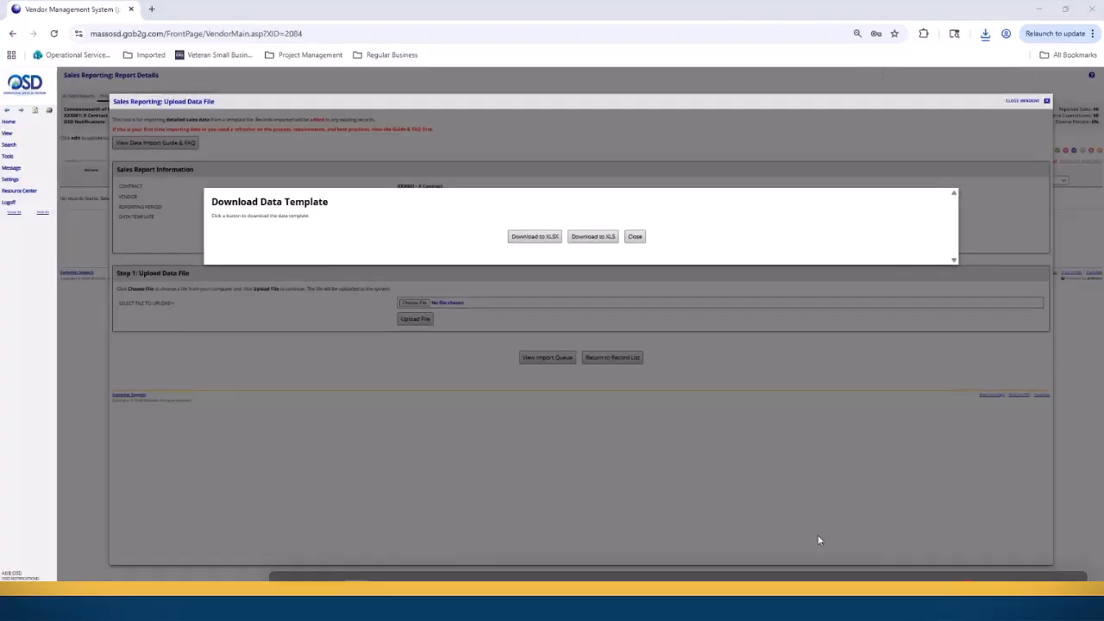
# Step: Examine the template's cover sheet instructions, the column headings for sales data, and the accepted values
pyautogui.scroll(-5, 275, 282)
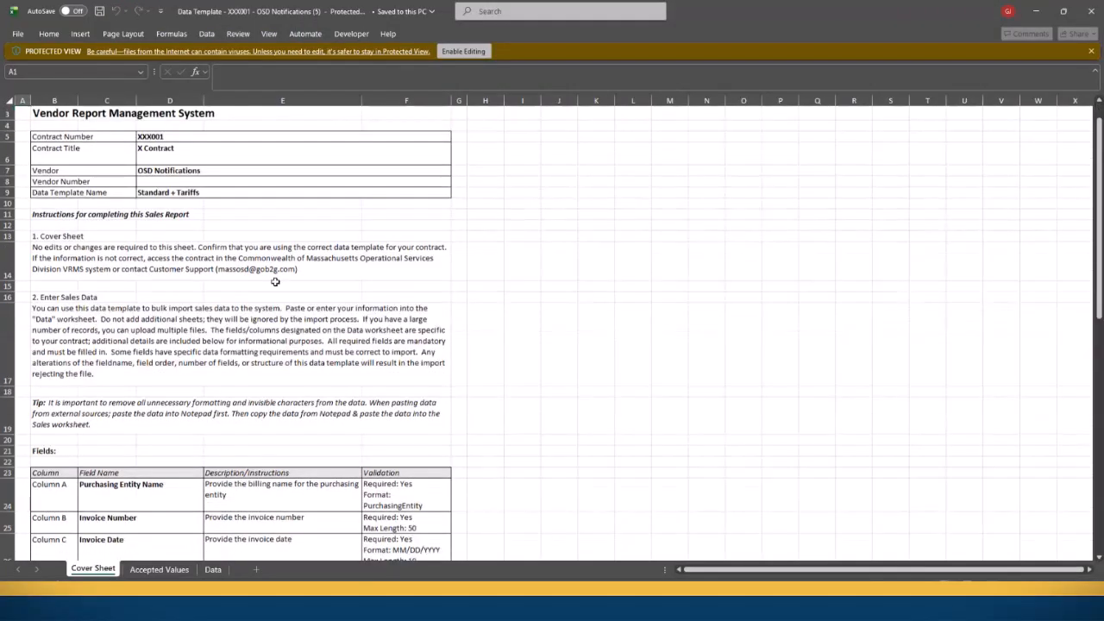
pyautogui.scroll(-4, 275, 282)
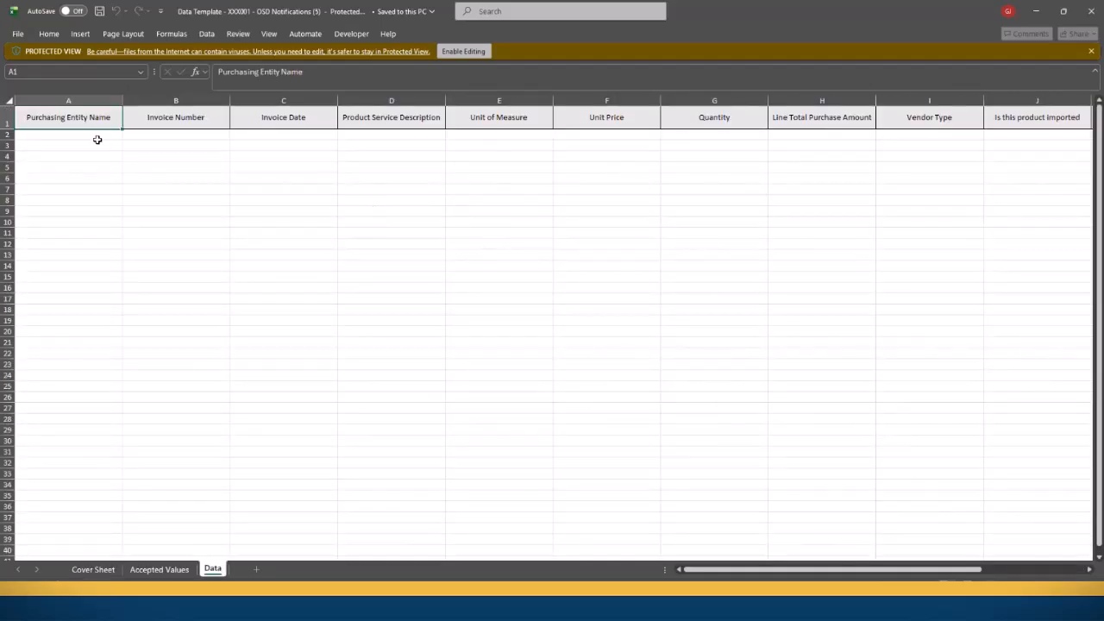
pyautogui.moveTo(99, 138); pyautogui.dragTo(1038, 163)
pyautogui.click(148, 568)
pyautogui.moveTo(86, 334); pyautogui.dragTo(297, 433)
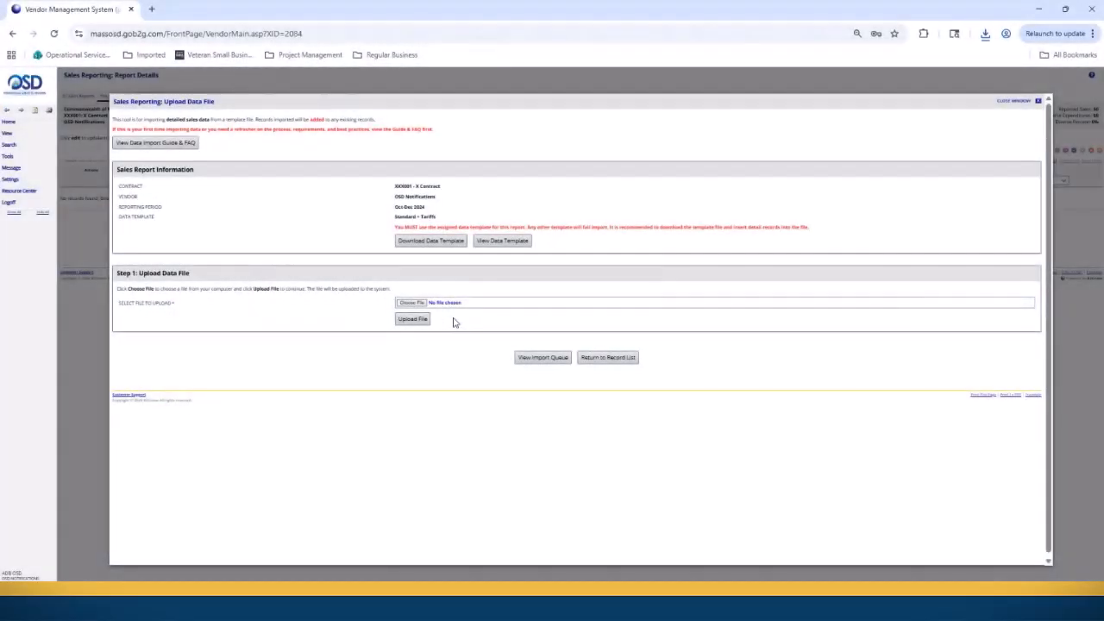
# Step: Switch back to the vendor system and upload Data Template - XXX001 - OSD Notifications (Demo) as the Oct-Dec 2024 sales data file
pyautogui.click(407, 304)
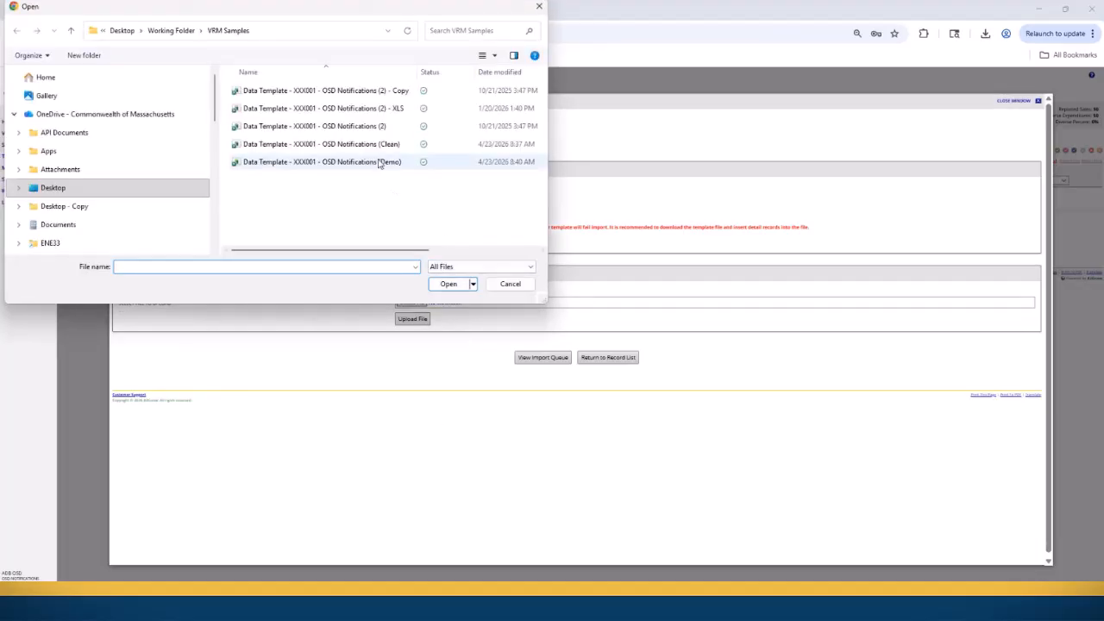
pyautogui.click(367, 164)
pyautogui.click(448, 285)
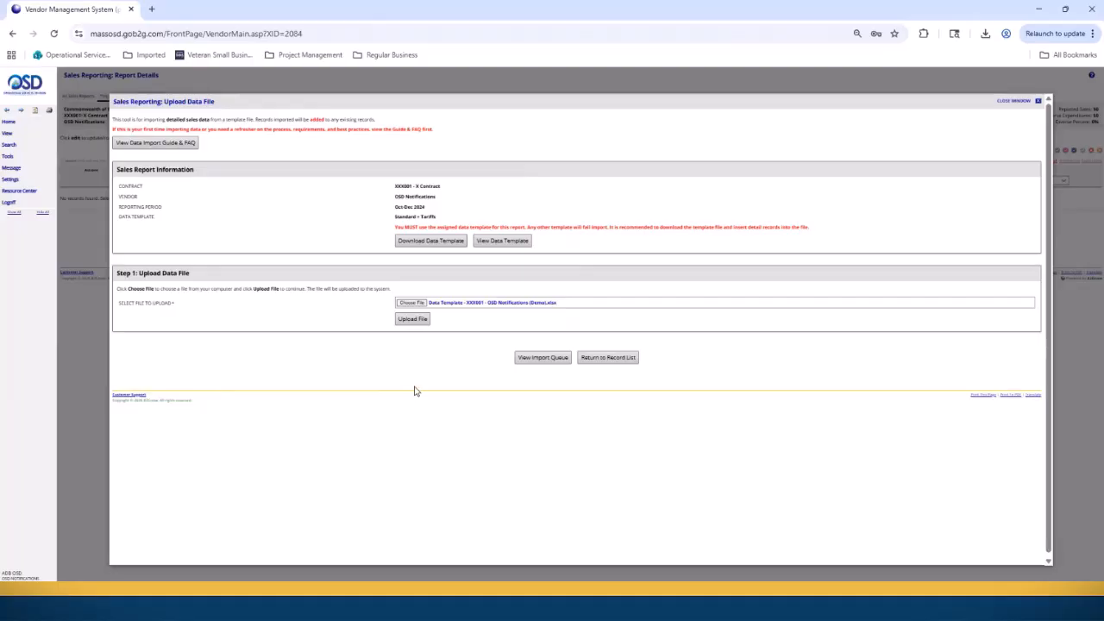
pyautogui.click(413, 319)
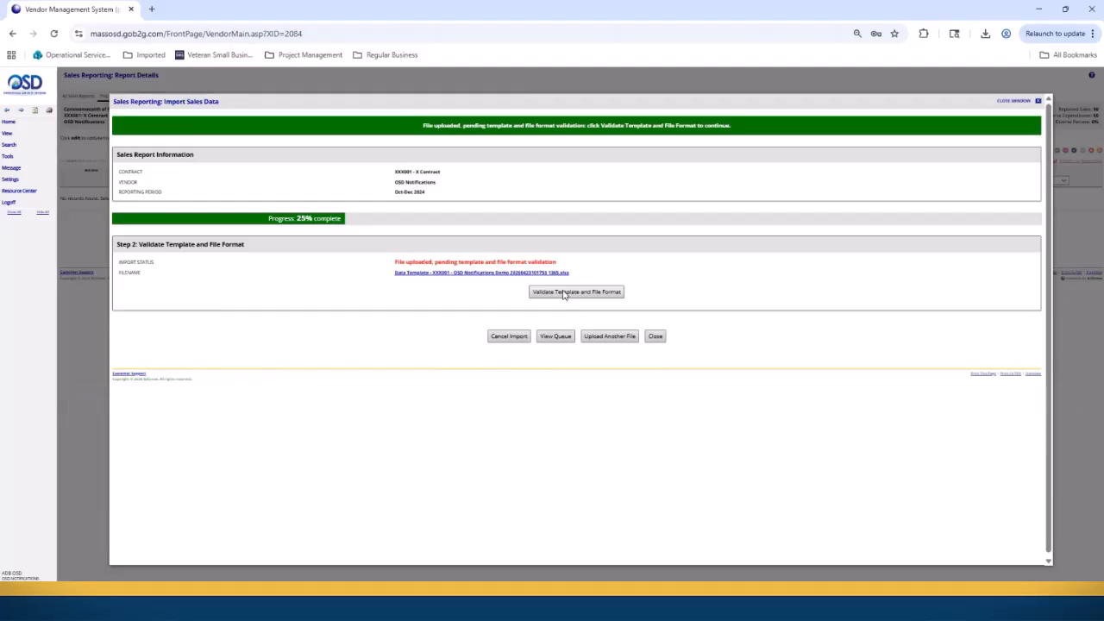
# Step: Validate the uploaded file's template and format, followed by its data
pyautogui.click(563, 292)
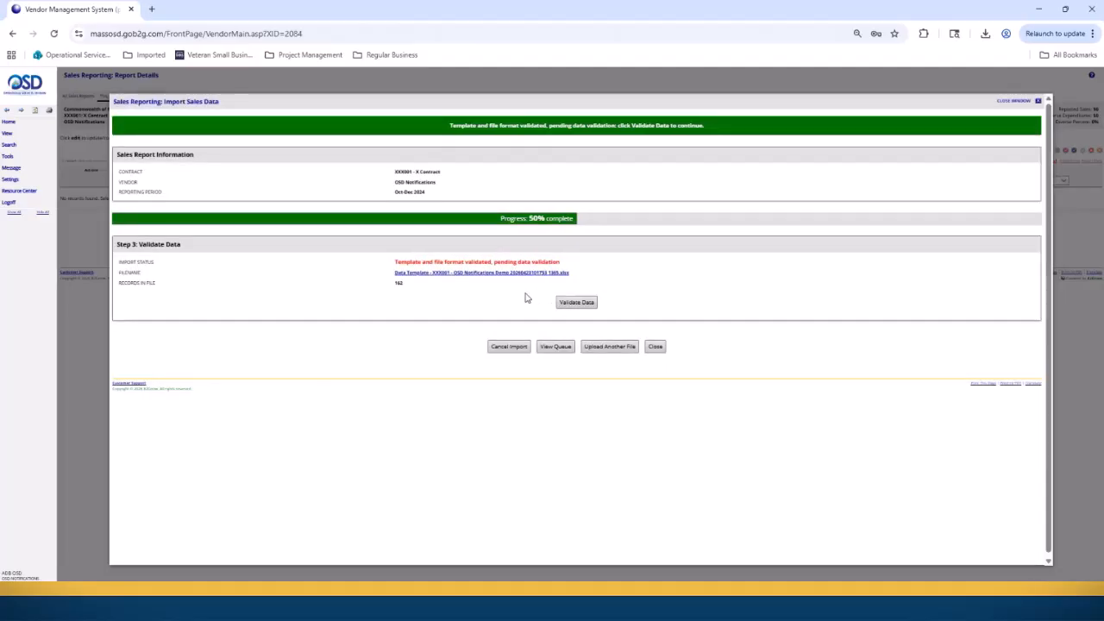
pyautogui.click(576, 302)
pyautogui.click(576, 302)
# Step: Download the validation results file with all records and open it in Excel
pyautogui.click(452, 299)
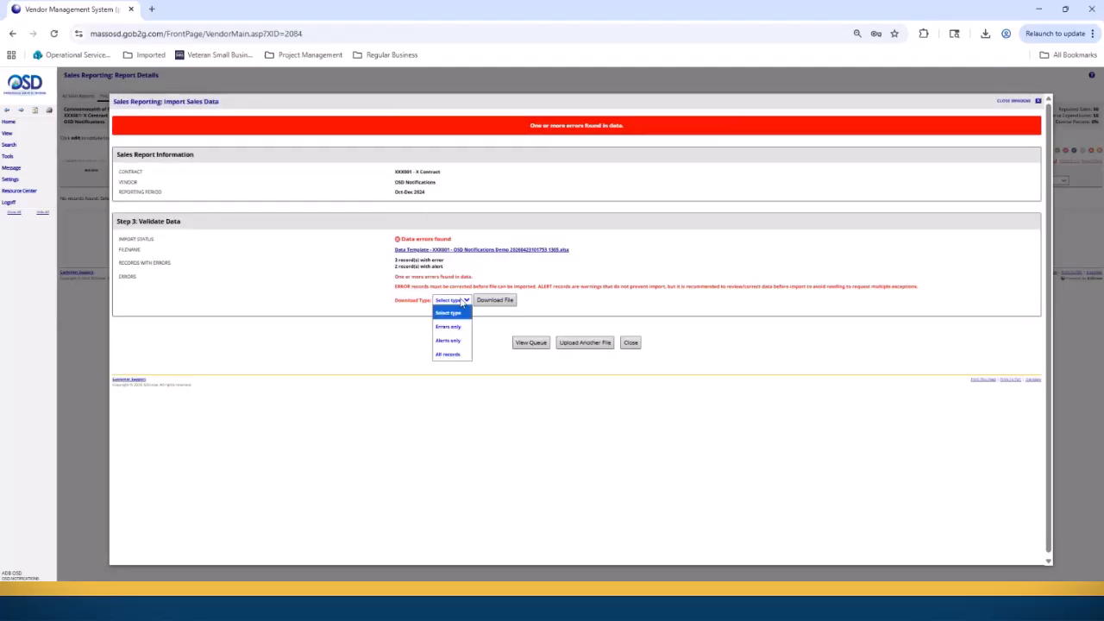
pyautogui.click(449, 323)
pyautogui.click(494, 300)
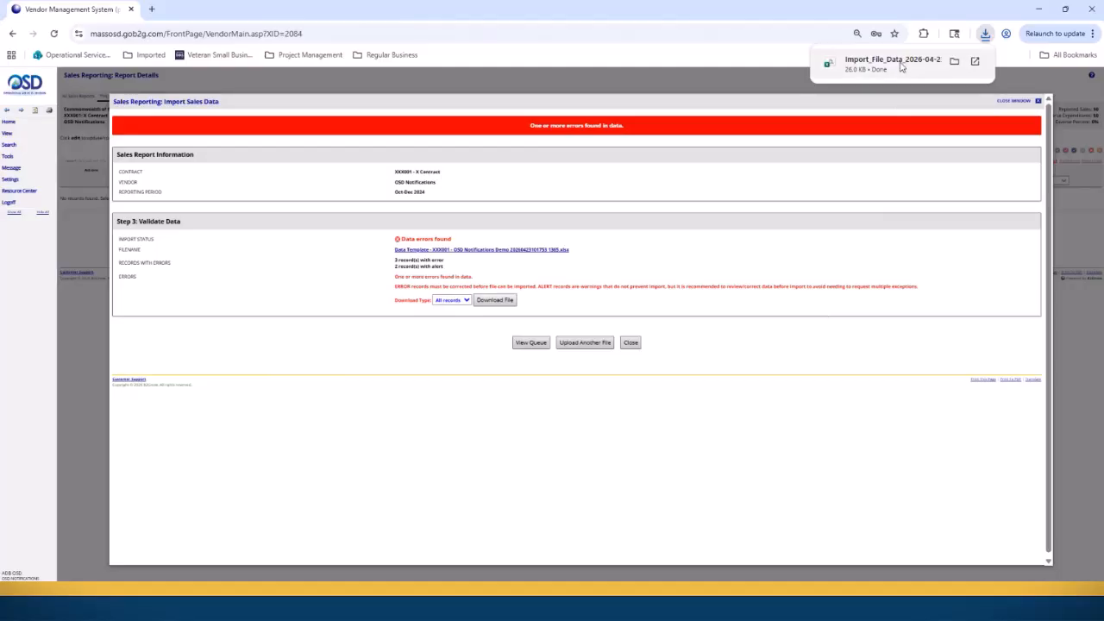
pyautogui.moveTo(746, 524); pyautogui.dragTo(617, 21)
pyautogui.click(850, 25)
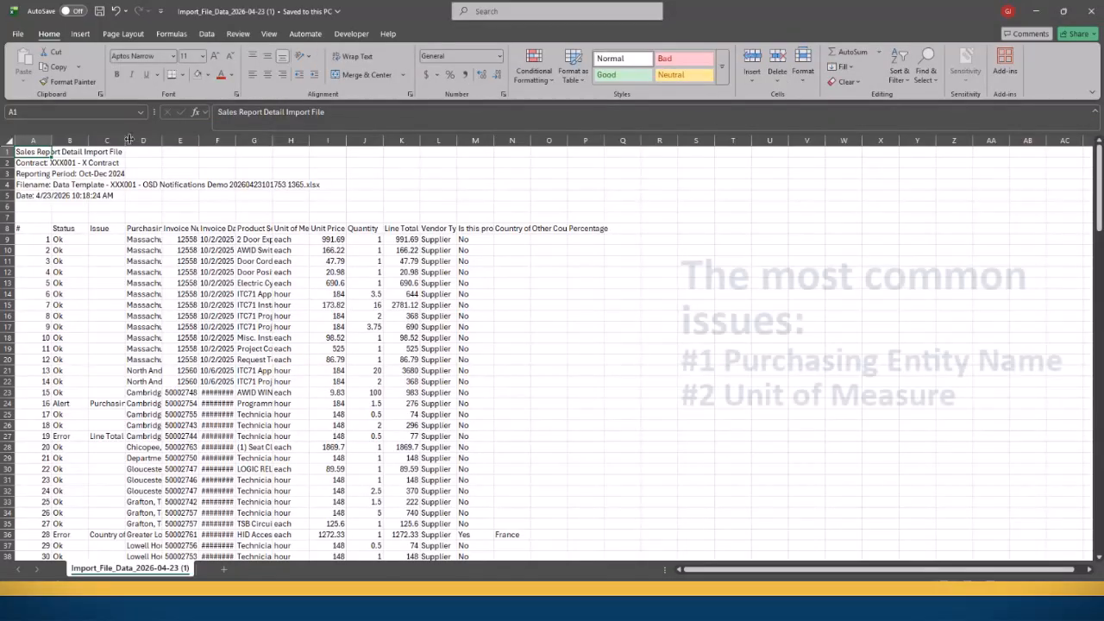
# Step: Widen the issue and purchasing entity columns and examine the records flagged Alert or Error in the import results
pyautogui.moveTo(130, 140); pyautogui.dragTo(544, 140)
pyautogui.scroll(-3, 211, 380)
pyautogui.click(233, 306)
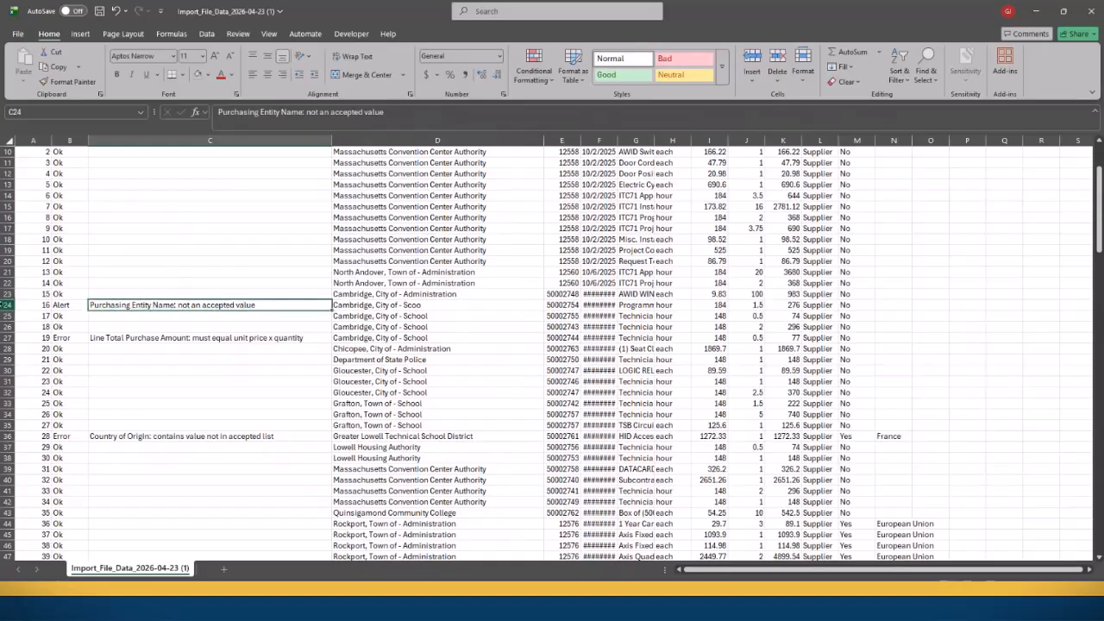
pyautogui.click(20, 306)
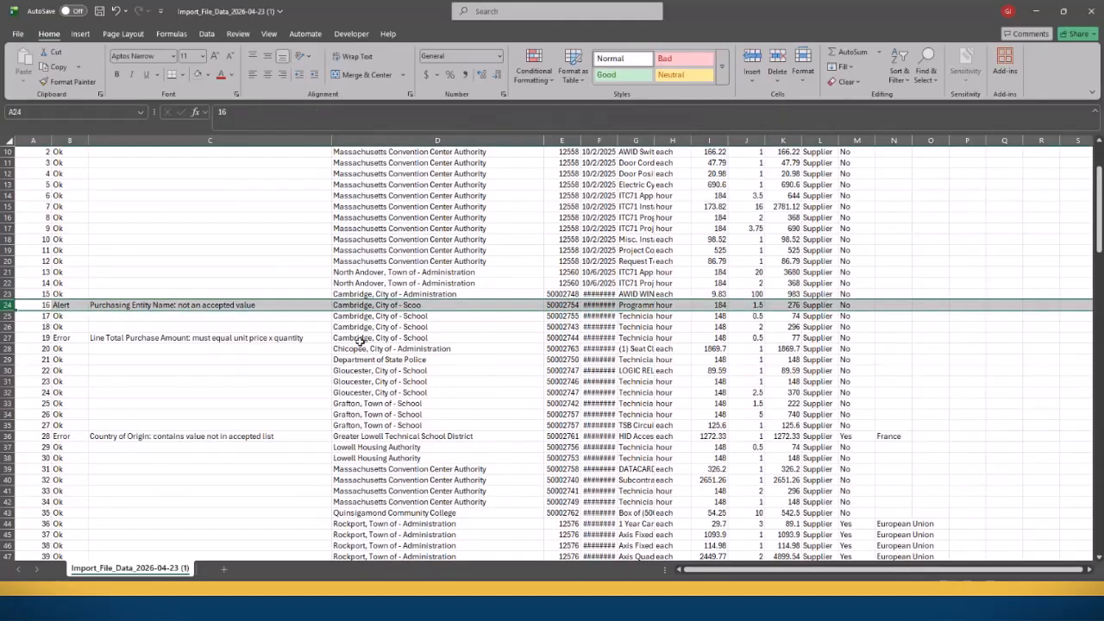
pyautogui.click(599, 315)
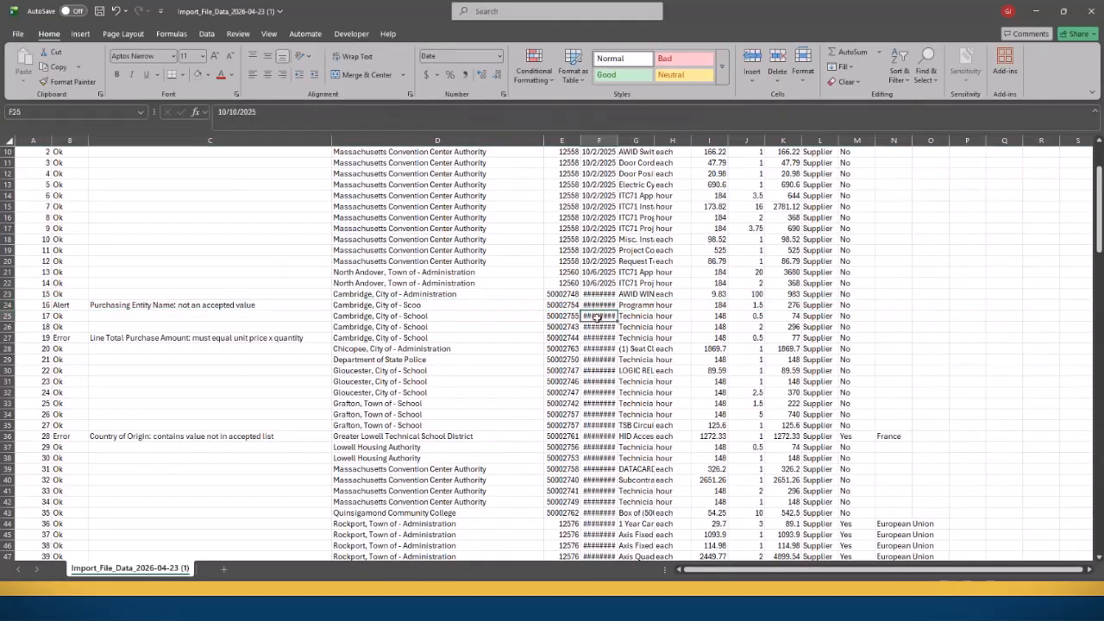
pyautogui.scroll(-3, 208, 350)
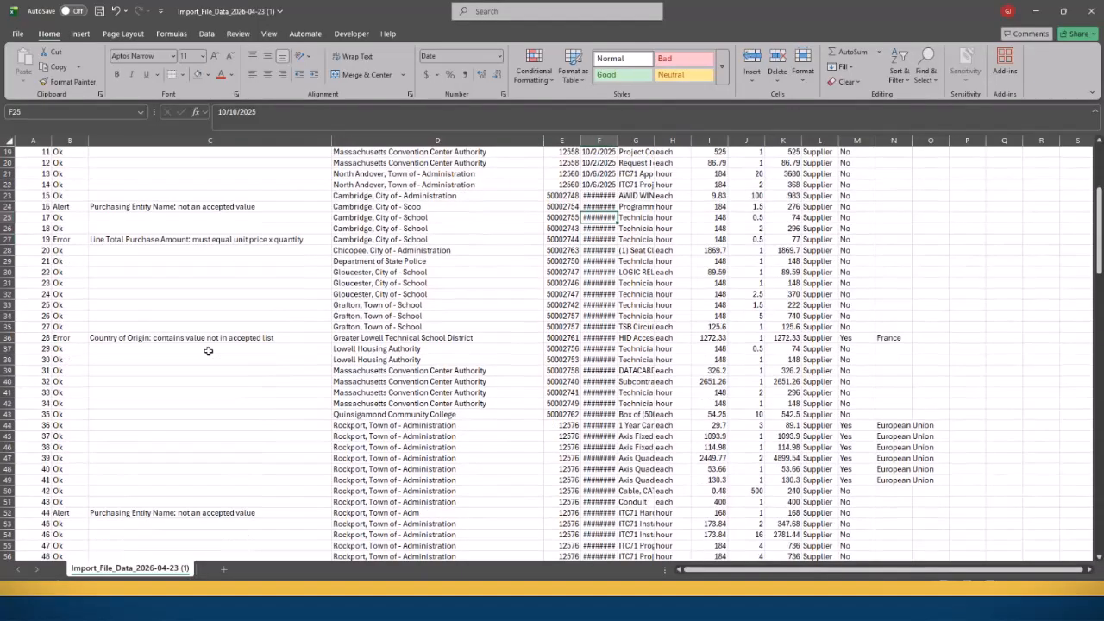
pyautogui.scroll(-5, 209, 350)
pyautogui.scroll(-4, 208, 352)
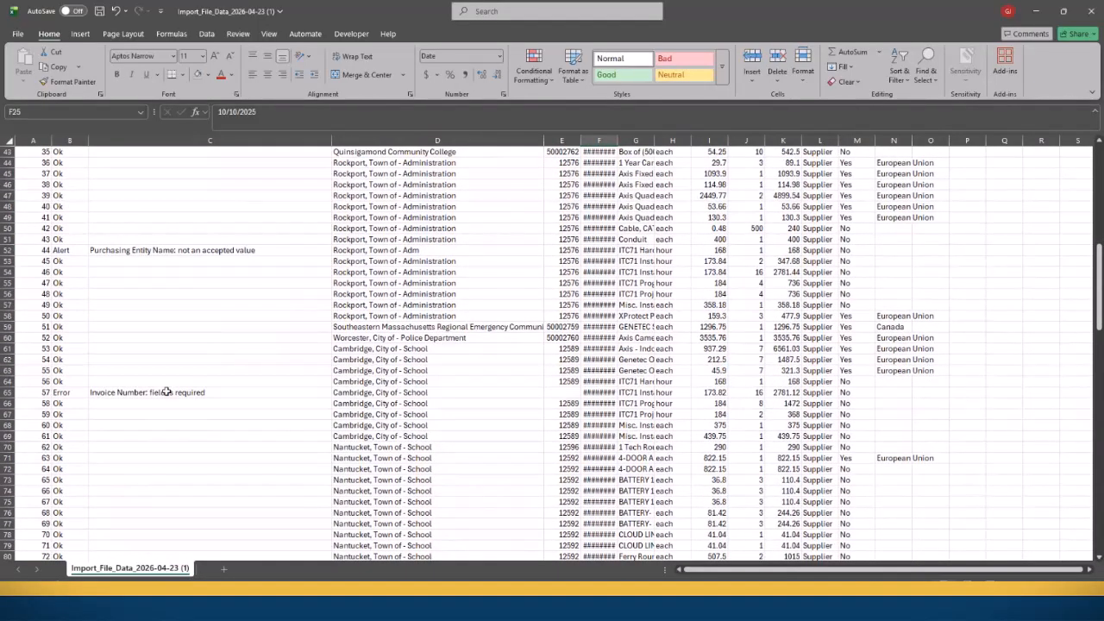
pyautogui.click(166, 391)
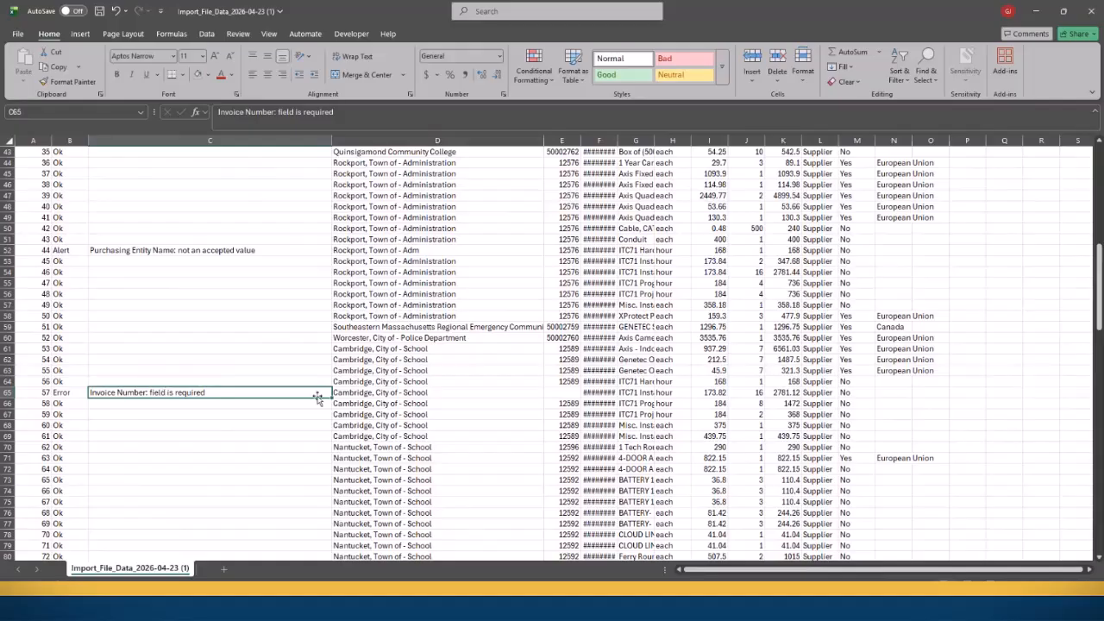
pyautogui.click(665, 390)
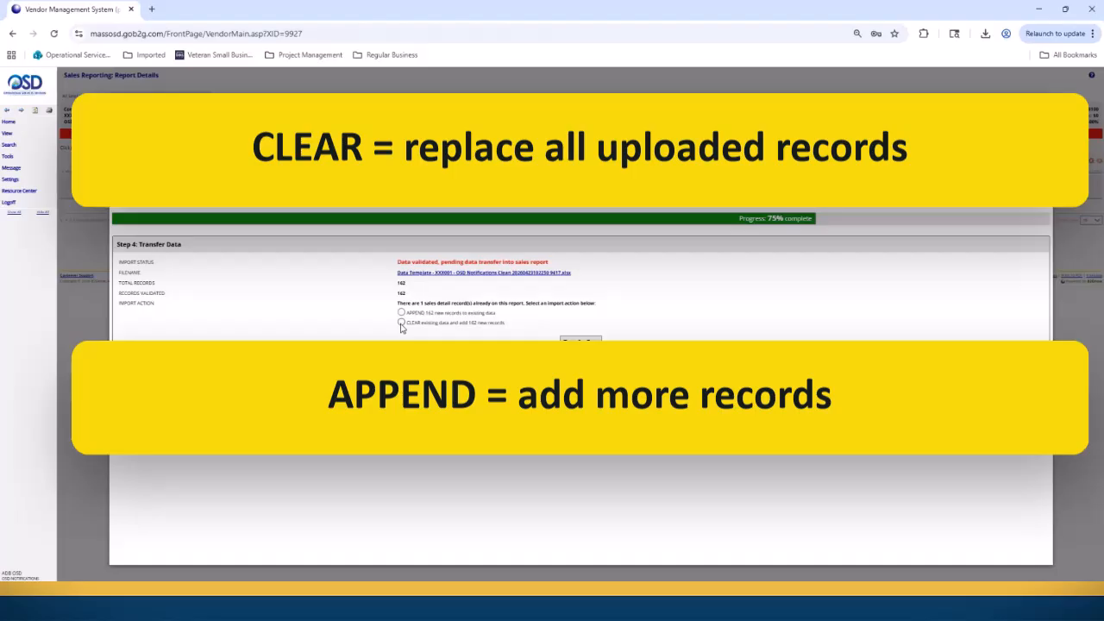
# Step: Transfer the validated clean file into the Oct-Dec 2024 report, choosing to clear existing data and add the 162 new records
pyautogui.click(401, 323)
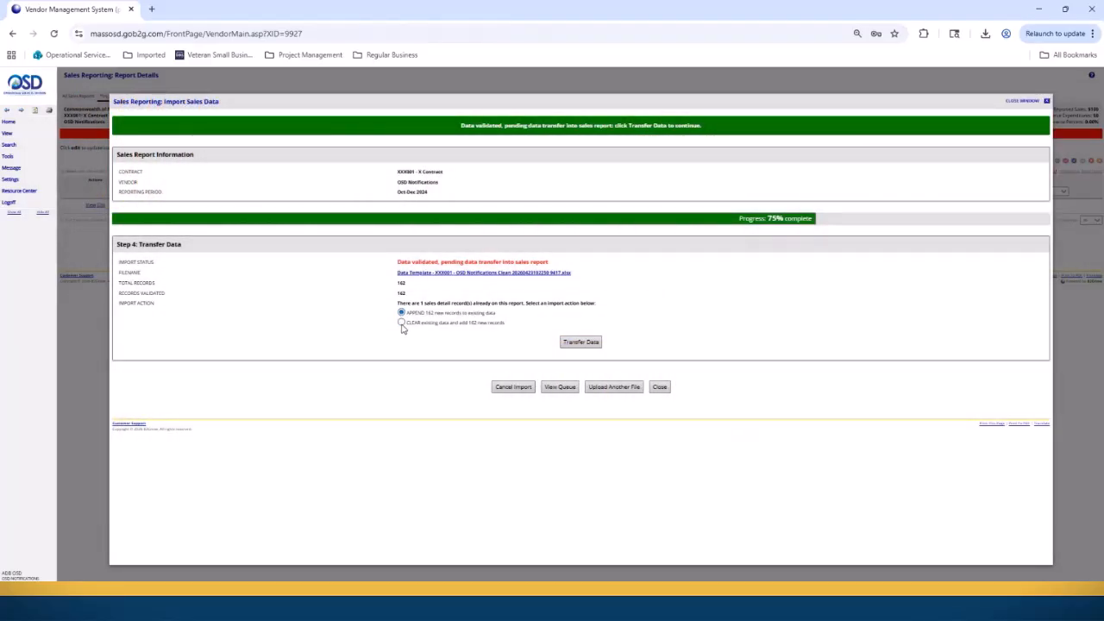
pyautogui.click(580, 341)
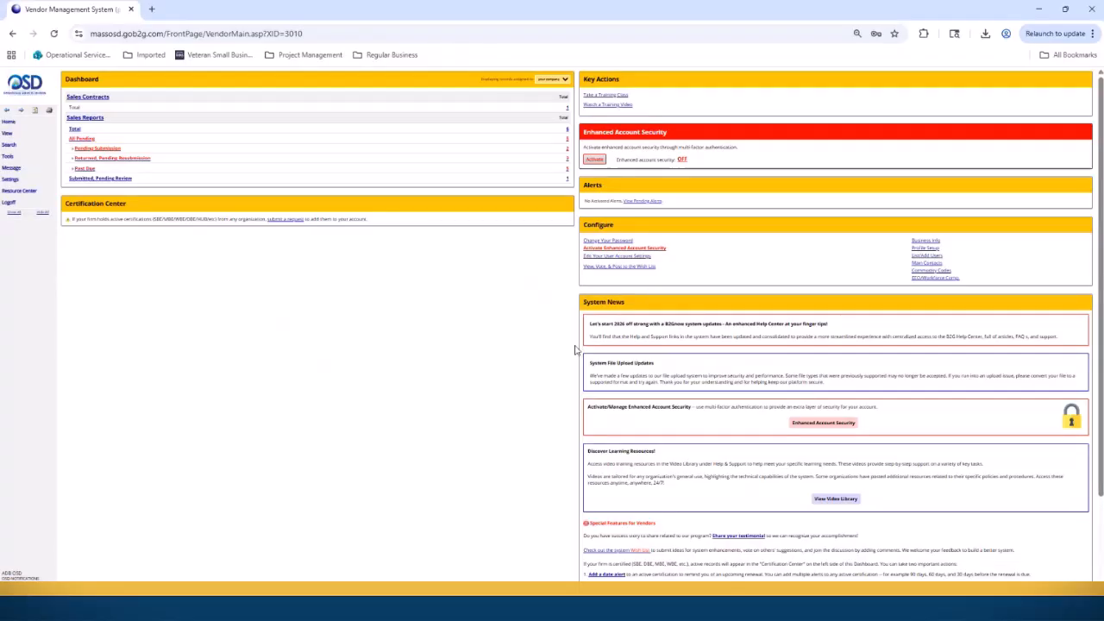
# Step: Open the Jul-Sep 2024 report from the pending sales reports and check its submission status
pyautogui.click(84, 138)
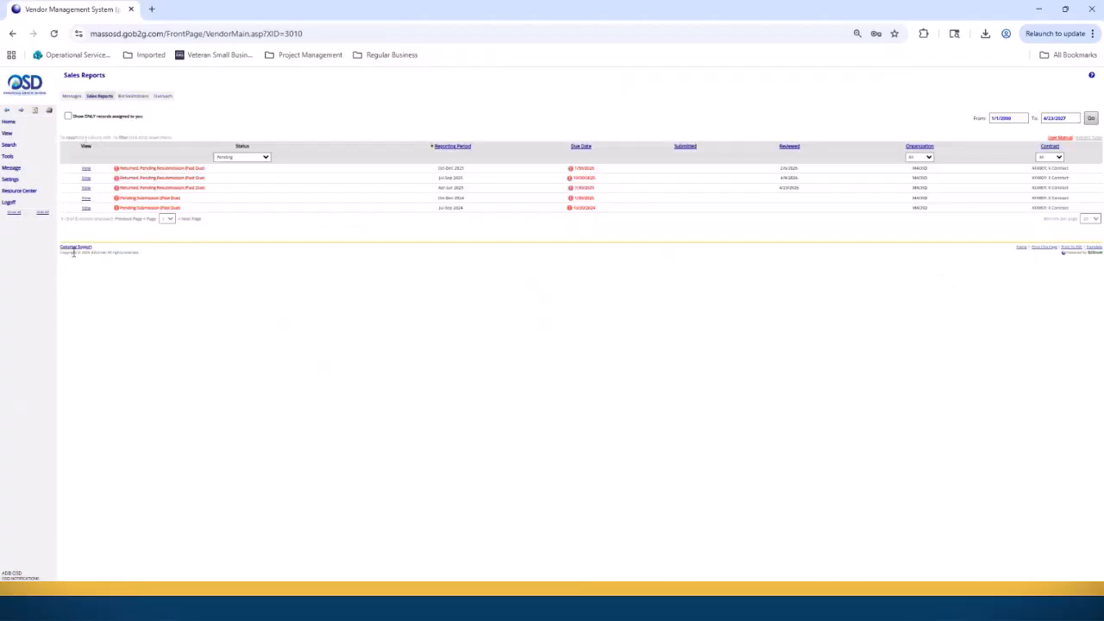
pyautogui.click(86, 208)
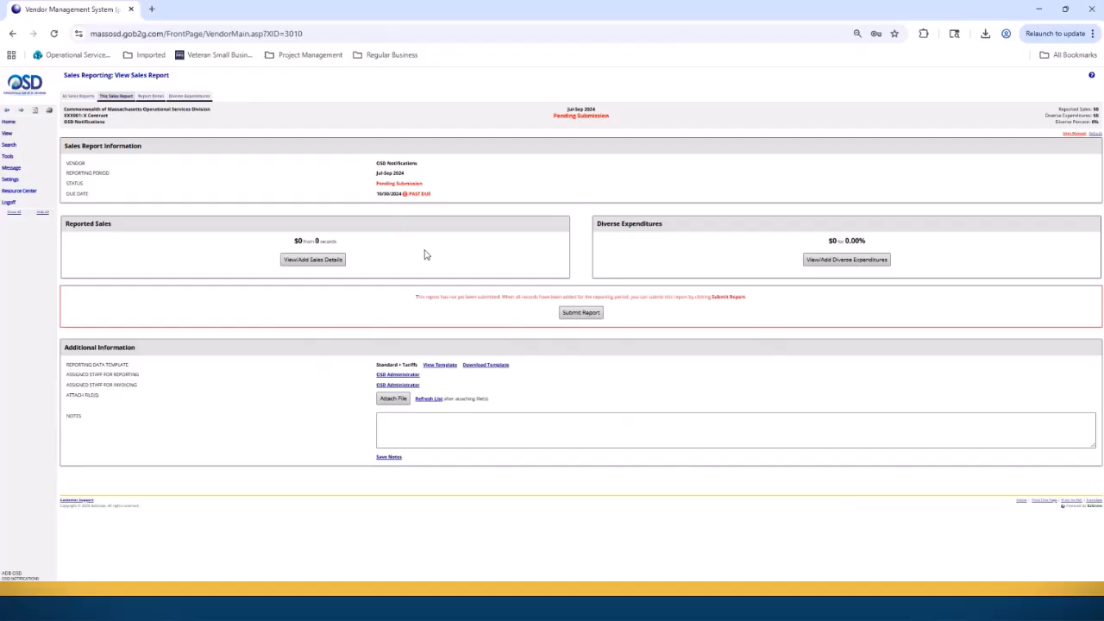
pyautogui.moveTo(424, 183); pyautogui.dragTo(376, 183)
# Step: Start submitting the Jul-Sep 2024 report and fill in OSD Staff as the full legal name and Staff as the title
pyautogui.click(581, 313)
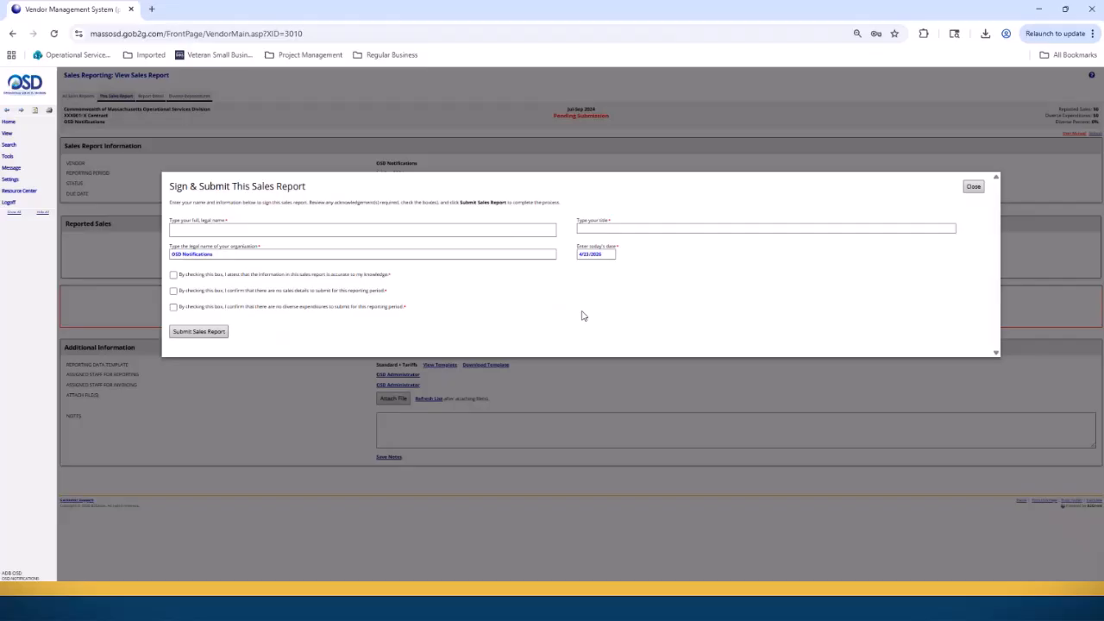
pyautogui.click(439, 231)
pyautogui.write('OSD')
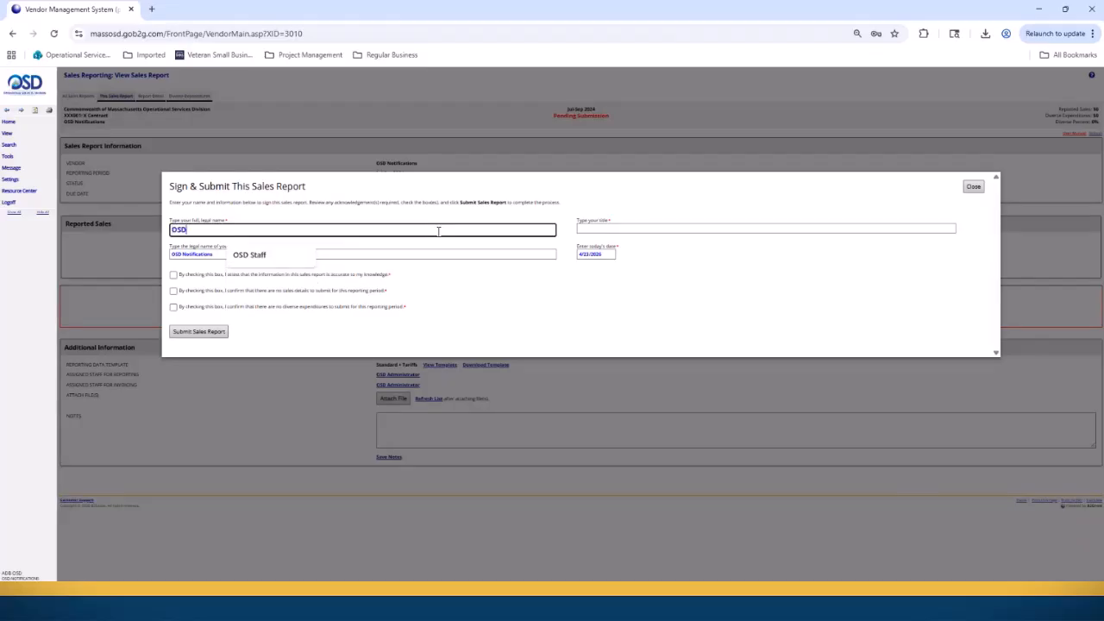
pyautogui.write(' Staff')
pyautogui.press('Tab')
pyautogui.write('Staff')
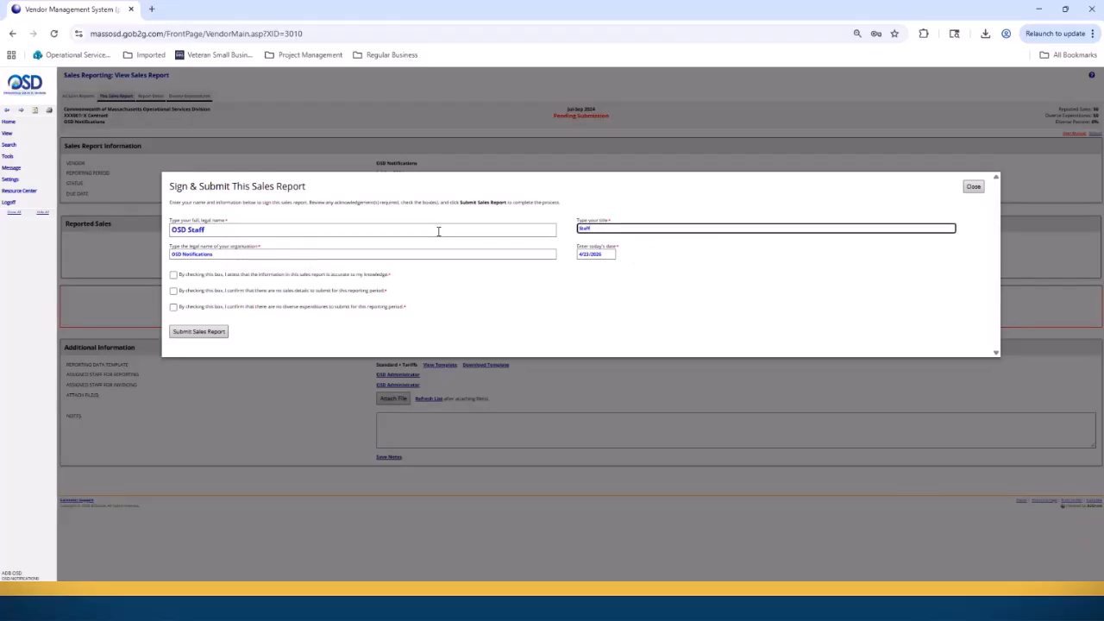
# Step: Check the accuracy, no sales details, and no diverse expenditures acknowledgements, and submit the Jul-Sep 2024 sales report
pyautogui.click(174, 276)
pyautogui.click(173, 290)
pyautogui.click(173, 307)
pyautogui.moveTo(411, 308); pyautogui.dragTo(178, 272)
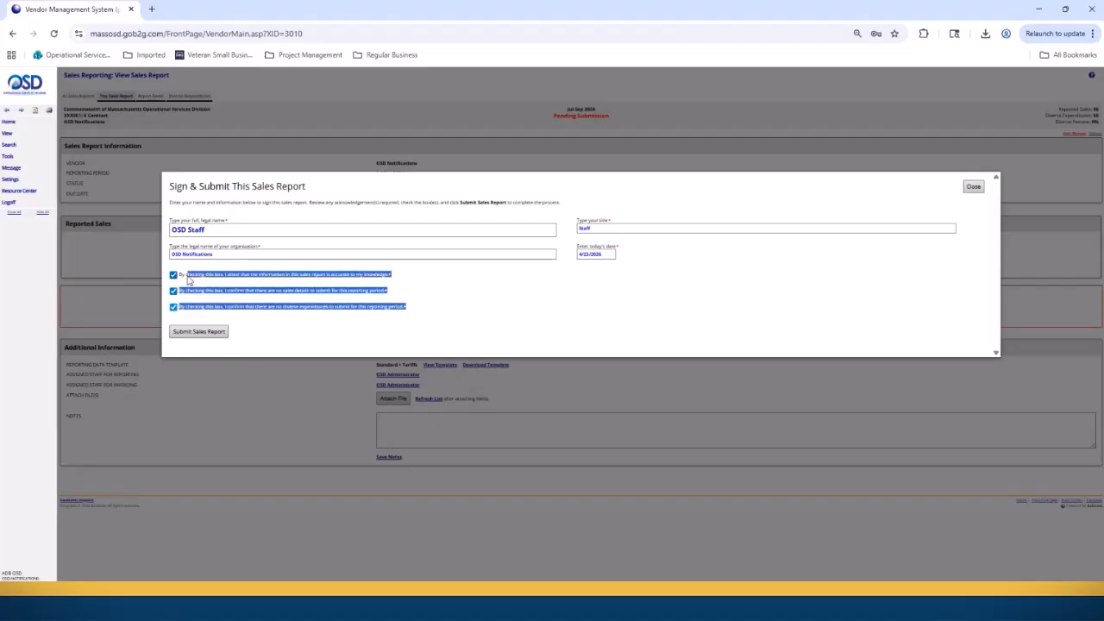
pyautogui.click(206, 331)
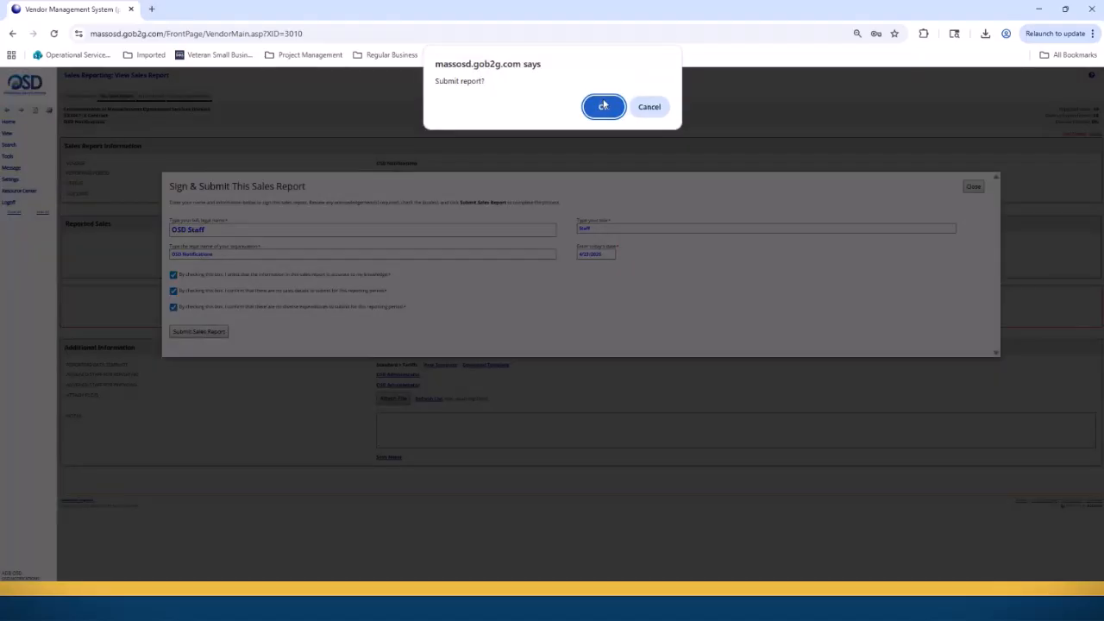
pyautogui.click(603, 106)
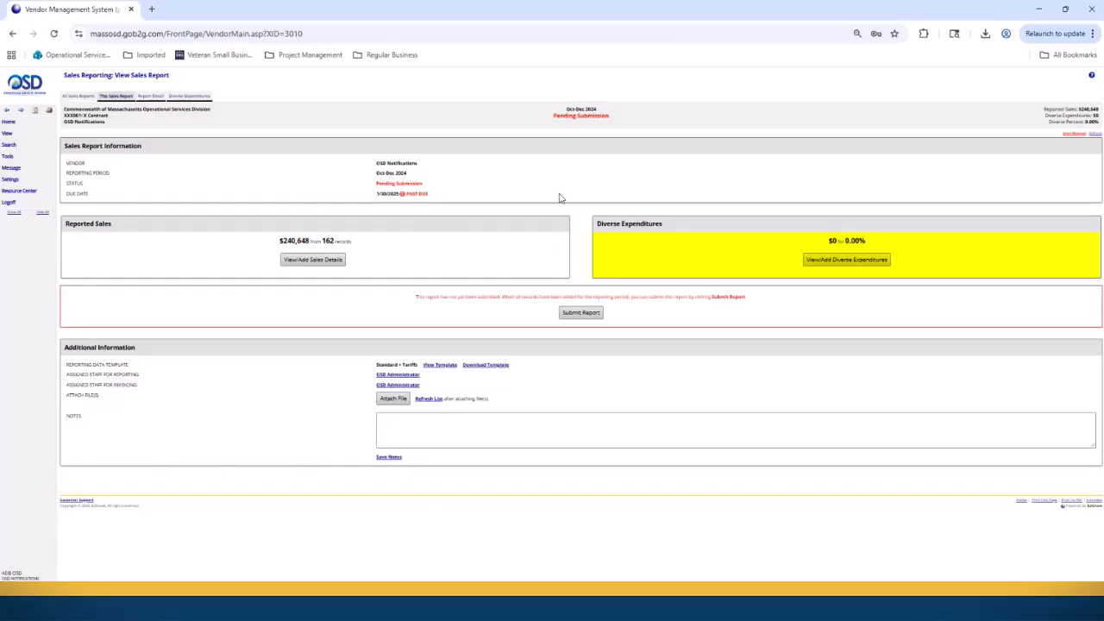
# Step: Add a diverse expenditure to the Oct-Dec 2024 report, search certified vendors for "razz m tazz", and select Razz-M-Tazz Promotions, LLC
pyautogui.click(858, 262)
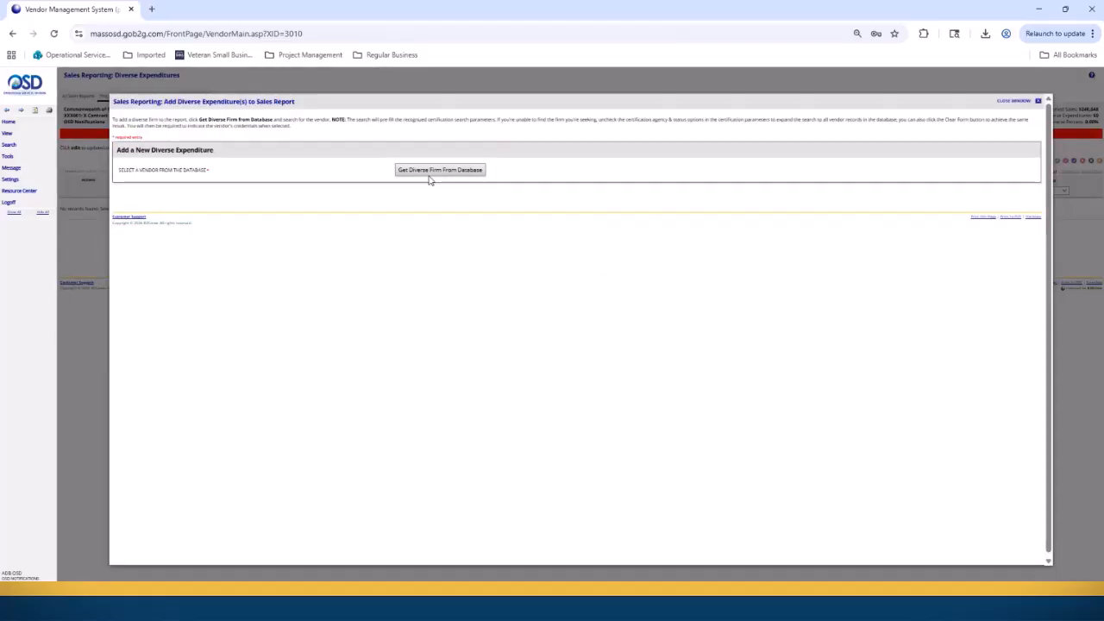
pyautogui.click(435, 170)
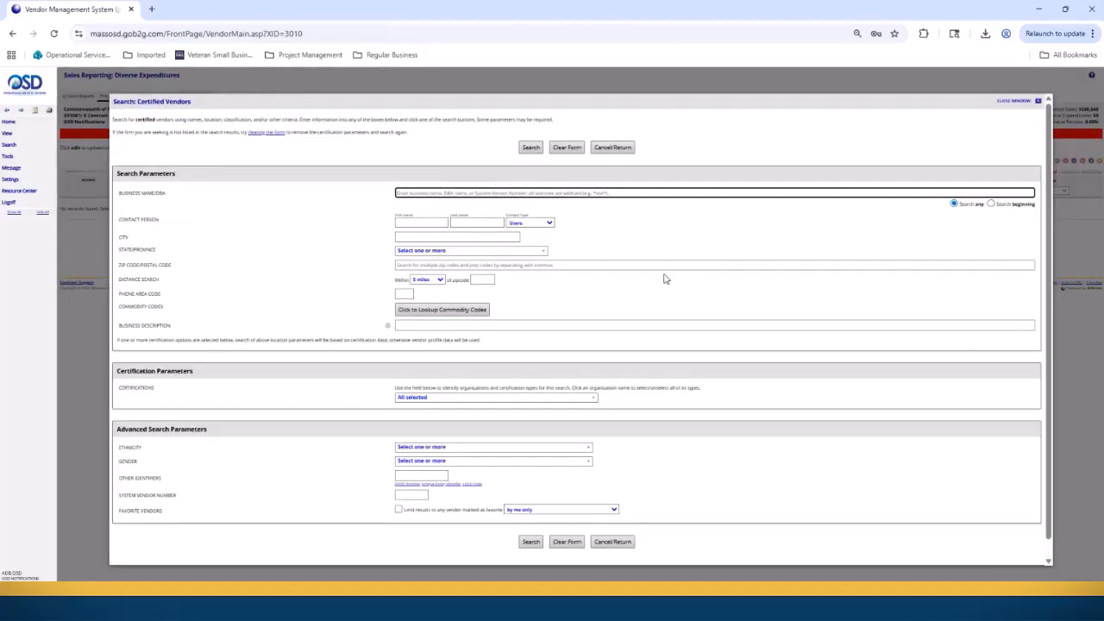
pyautogui.click(547, 192)
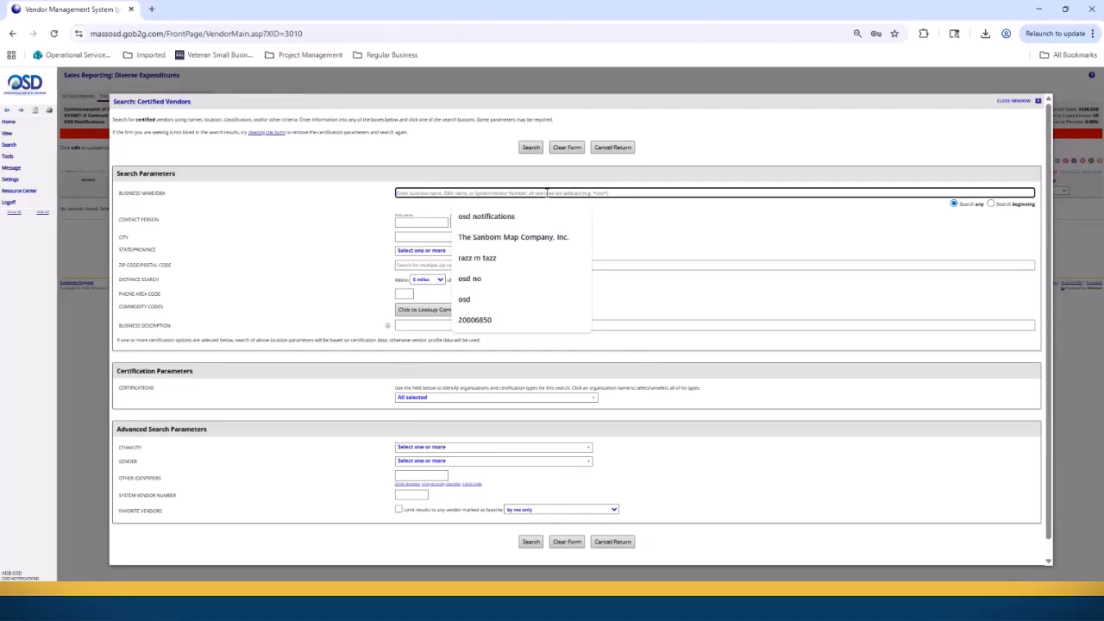
pyautogui.click(564, 257)
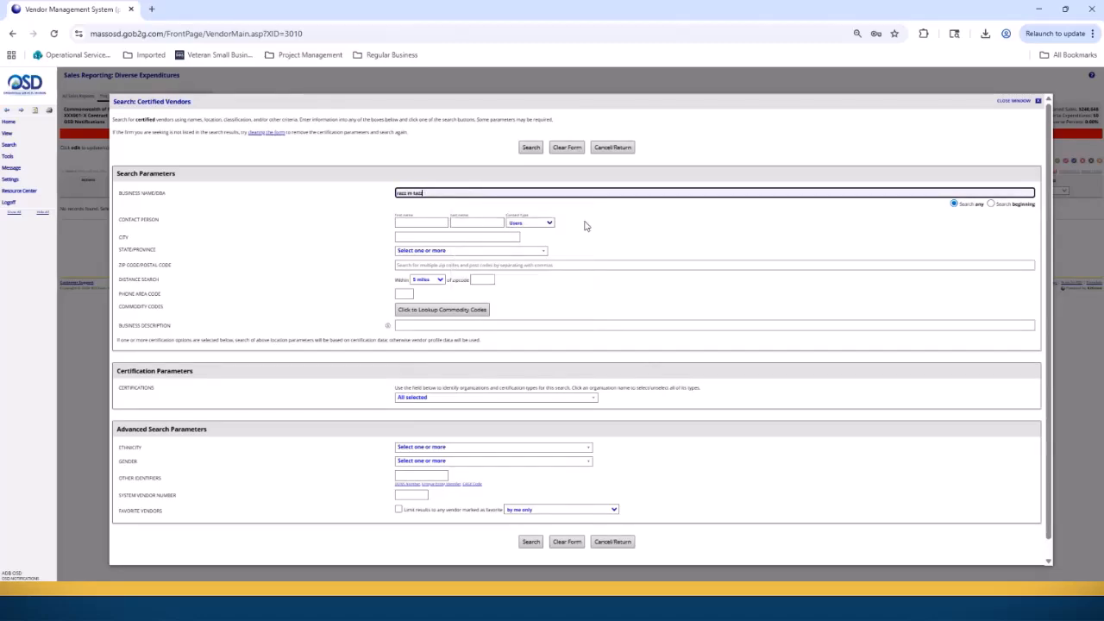
pyautogui.click(530, 543)
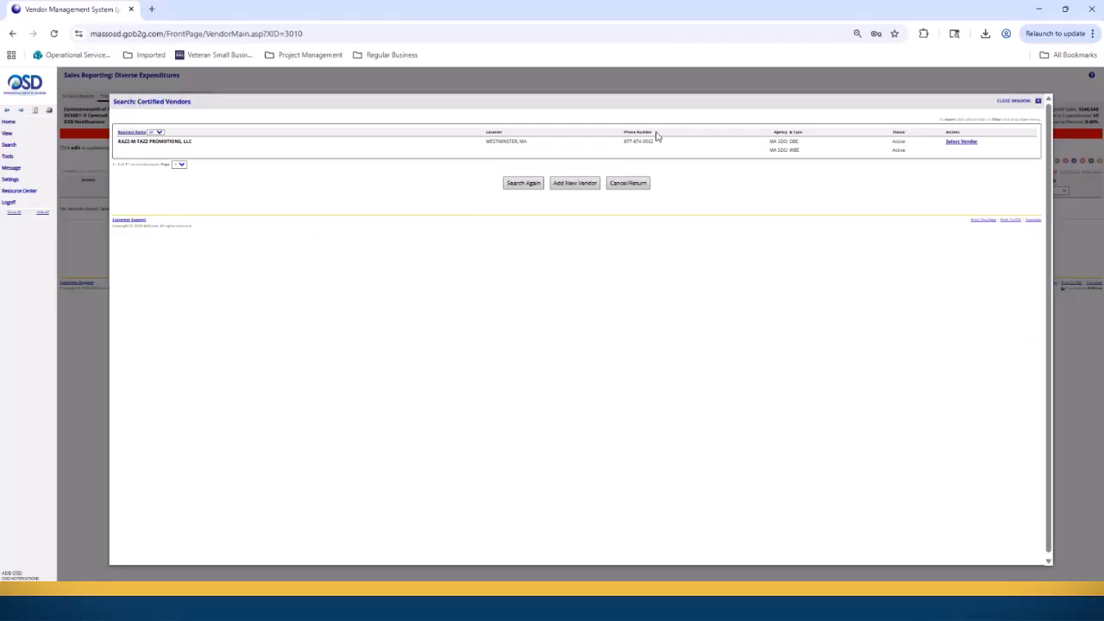
pyautogui.click(957, 141)
# Step: Enter 100 as the firm's Oct-Dec 2024 diverse expenditure and choose a type of business relationship
pyautogui.click(404, 198)
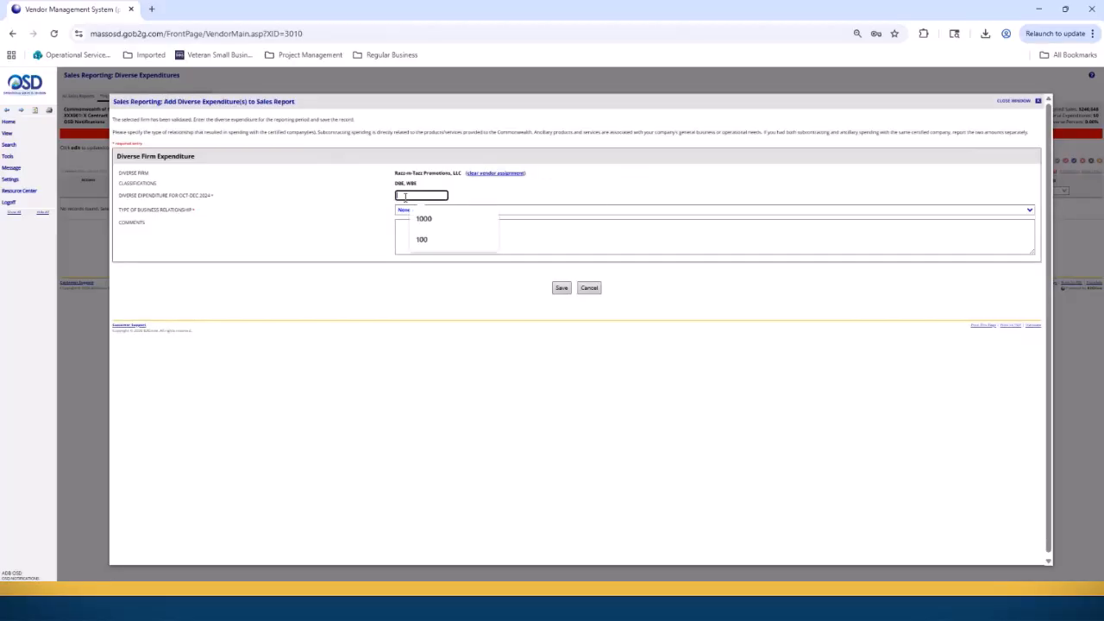
pyautogui.click(422, 239)
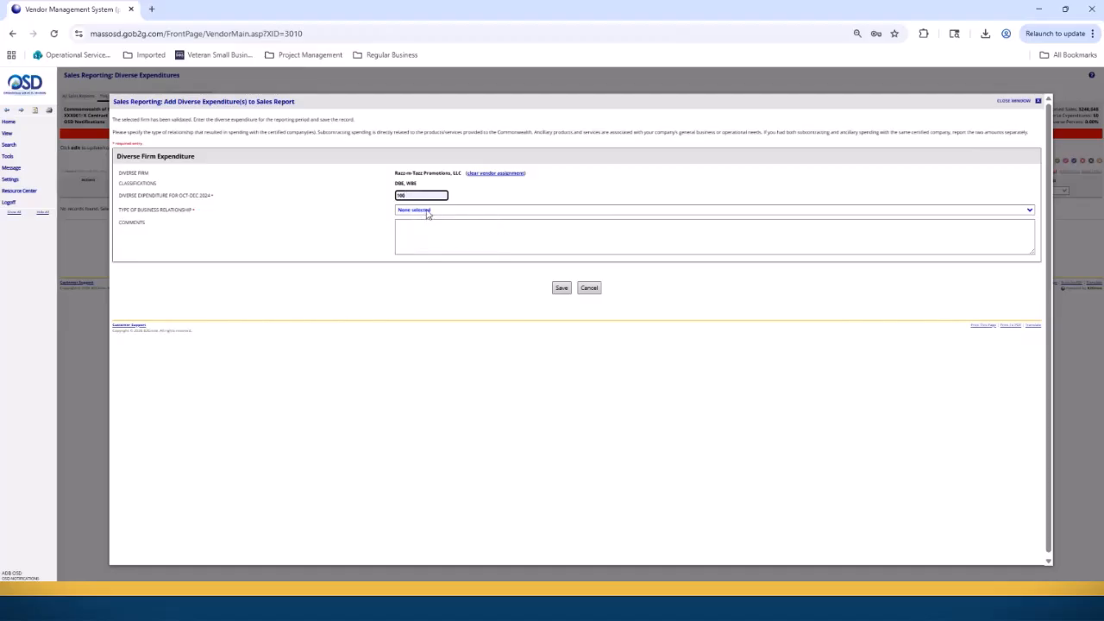
pyautogui.click(428, 212)
pyautogui.click(429, 239)
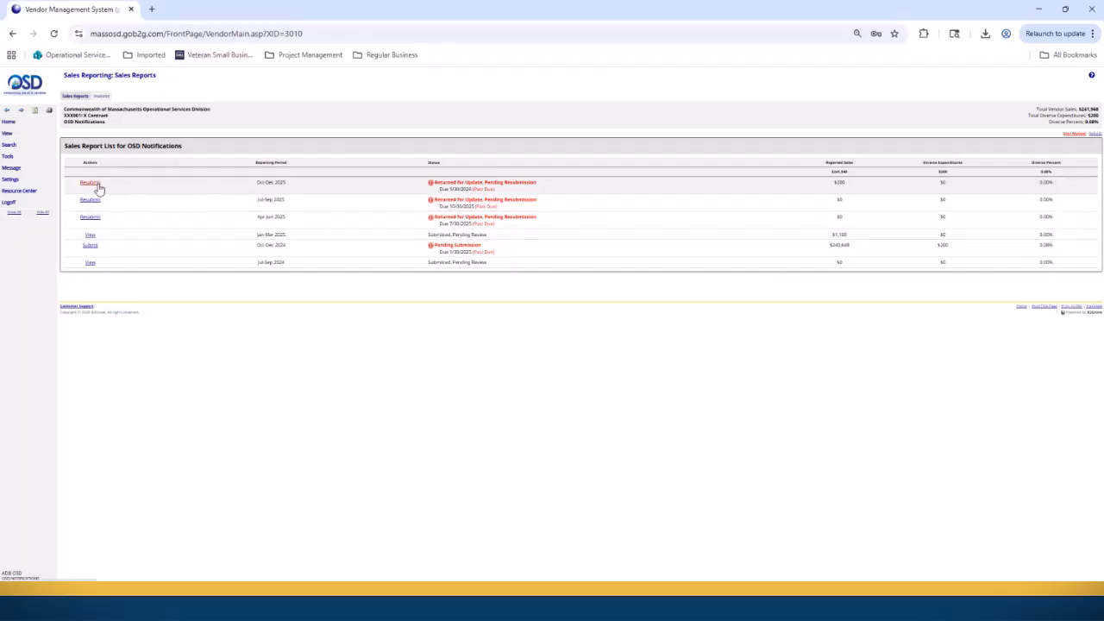
# Step: Open the returned Oct-Dec 2025 sales report for resubmission, check the reviewer comments, and request an extension
pyautogui.click(95, 184)
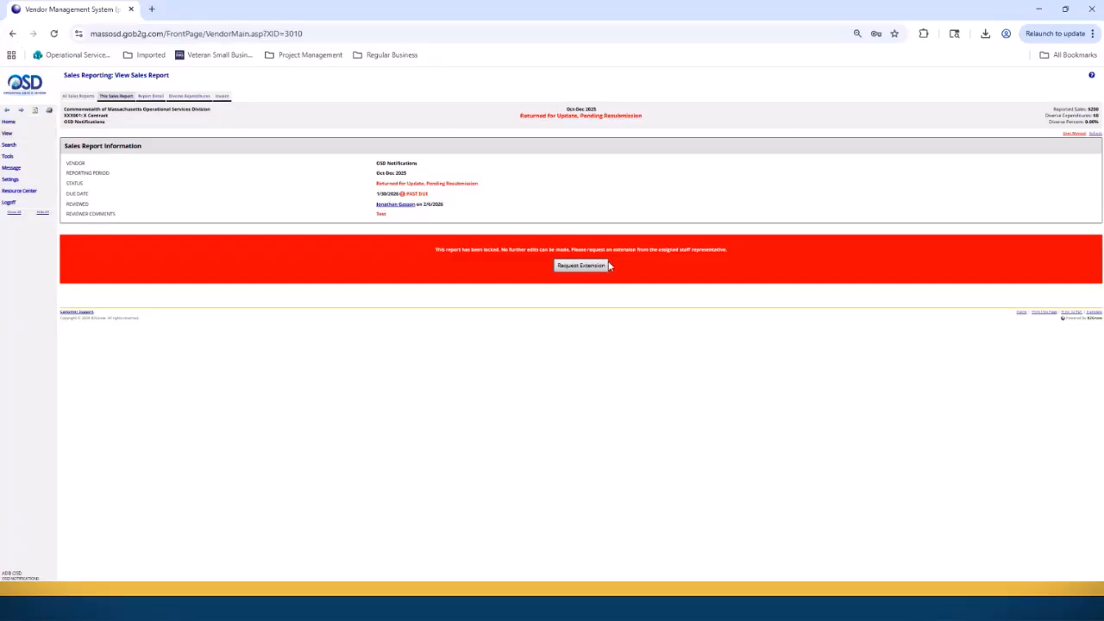
pyautogui.moveTo(388, 215); pyautogui.dragTo(377, 219)
pyautogui.click(579, 265)
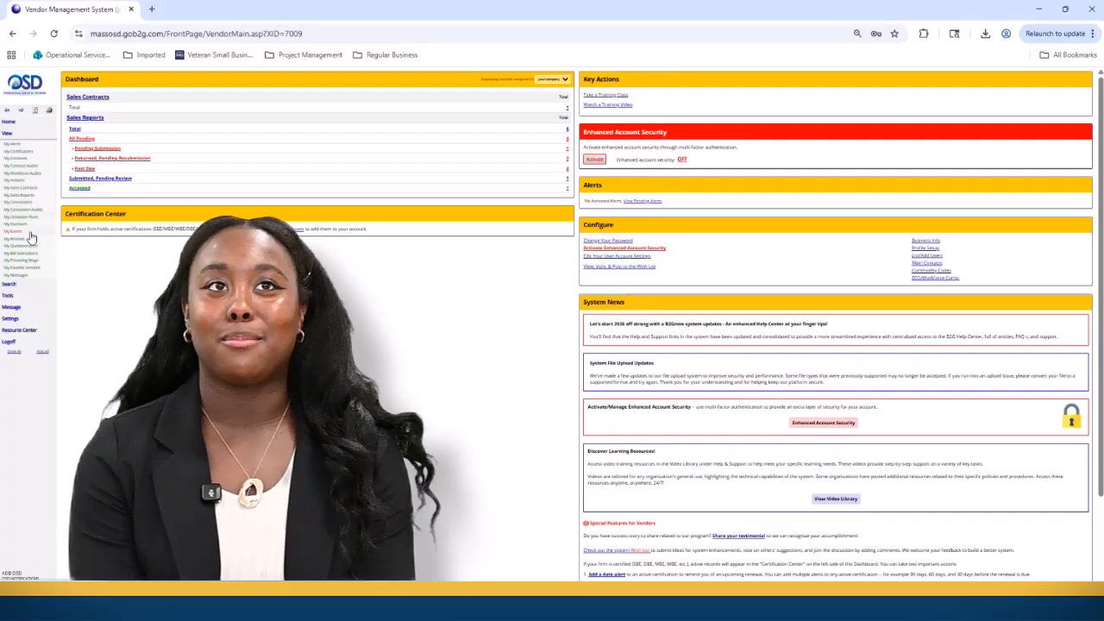
# Step: Open the past-due Jan-Mar 2025 invoice from the vendor invoices and start its online payment
pyautogui.click(23, 183)
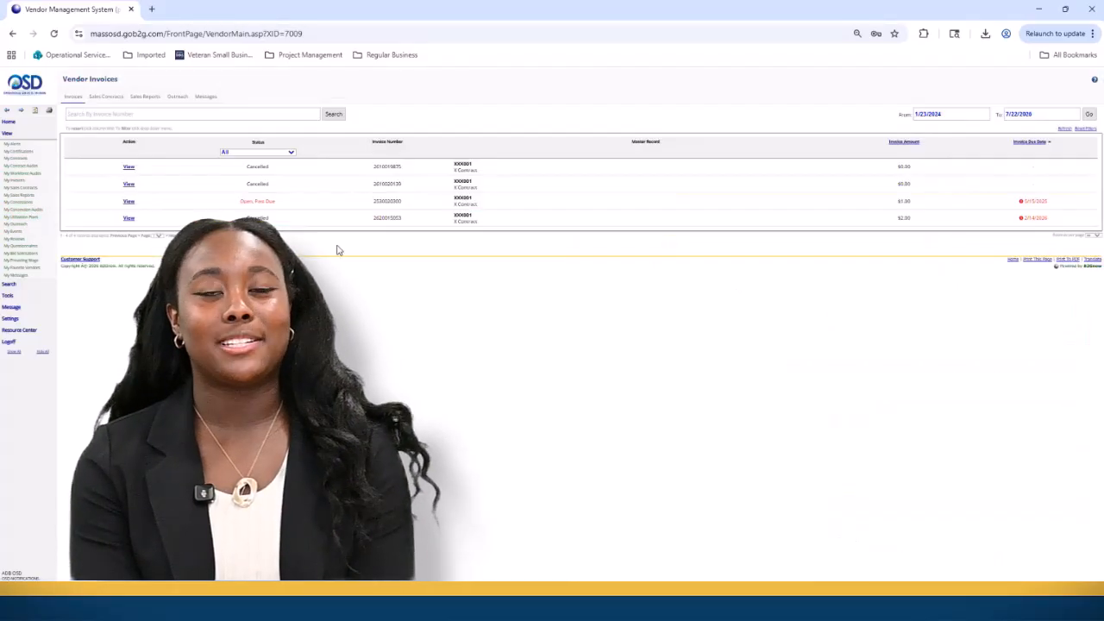
pyautogui.click(128, 205)
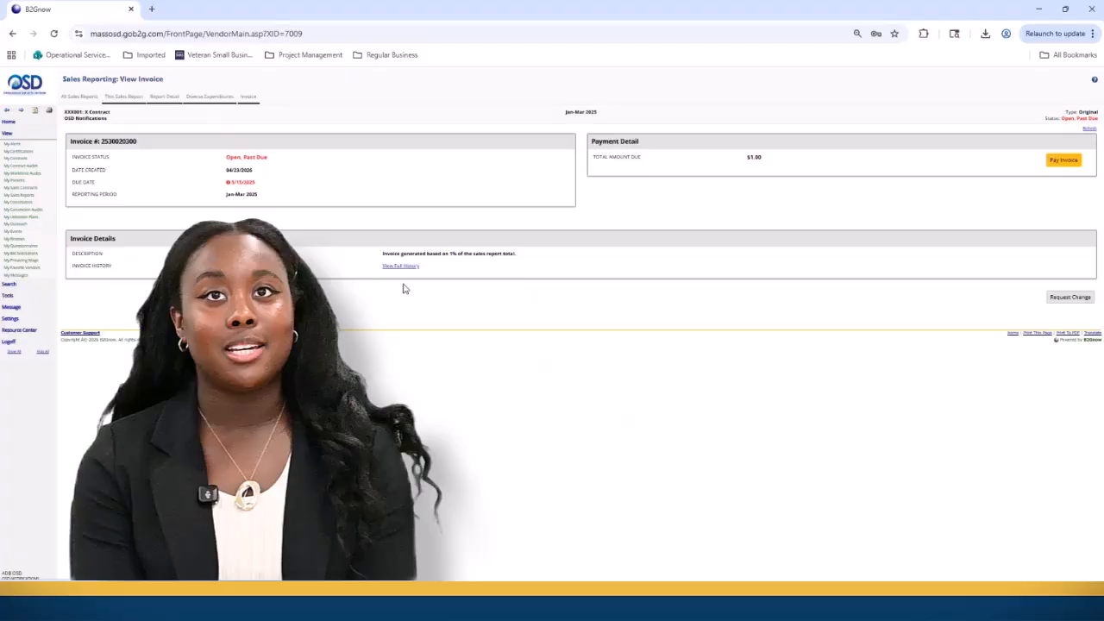
pyautogui.click(1063, 160)
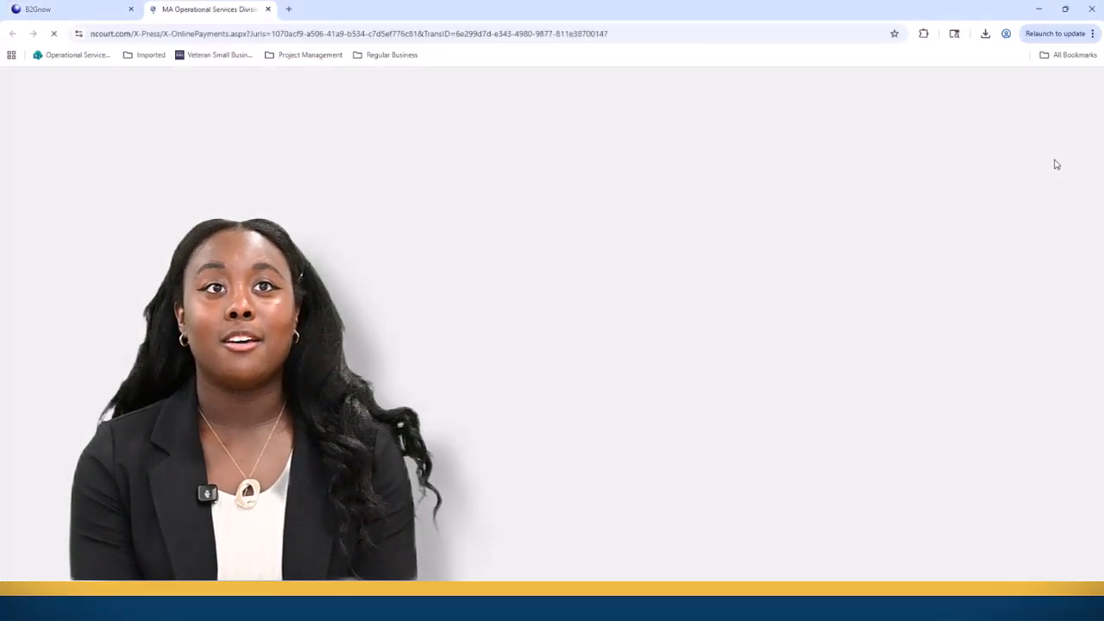
# Step: Review the online payment form's billing fields, payment methods, terms agreement, and convenience fee information
pyautogui.scroll(-2, 551, 324)
pyautogui.scroll(-5, 552, 325)
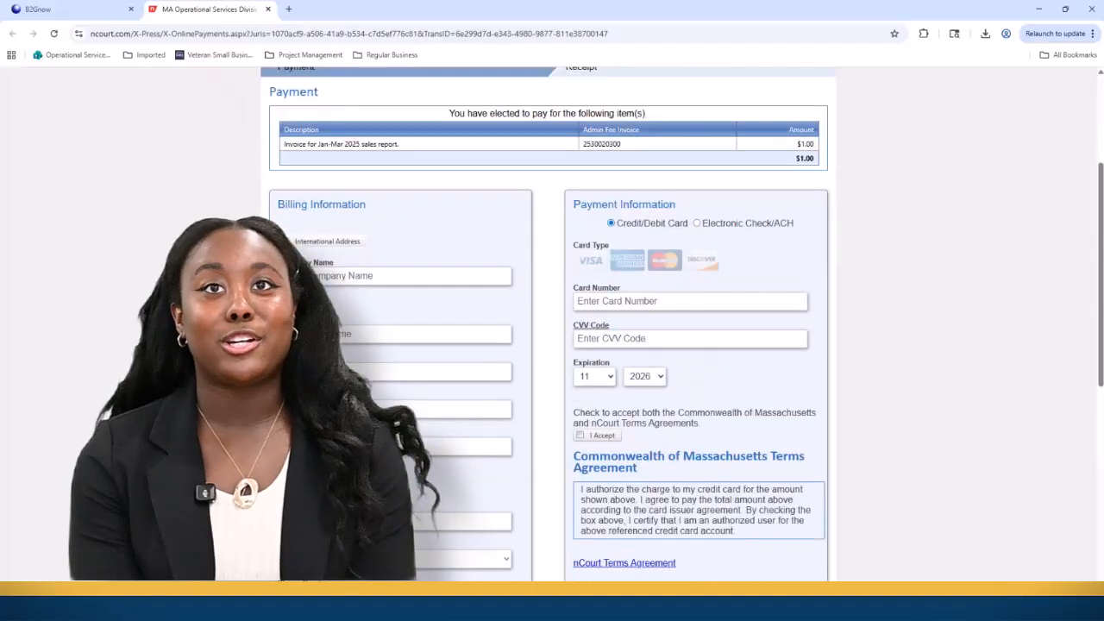
pyautogui.scroll(-1, 552, 325)
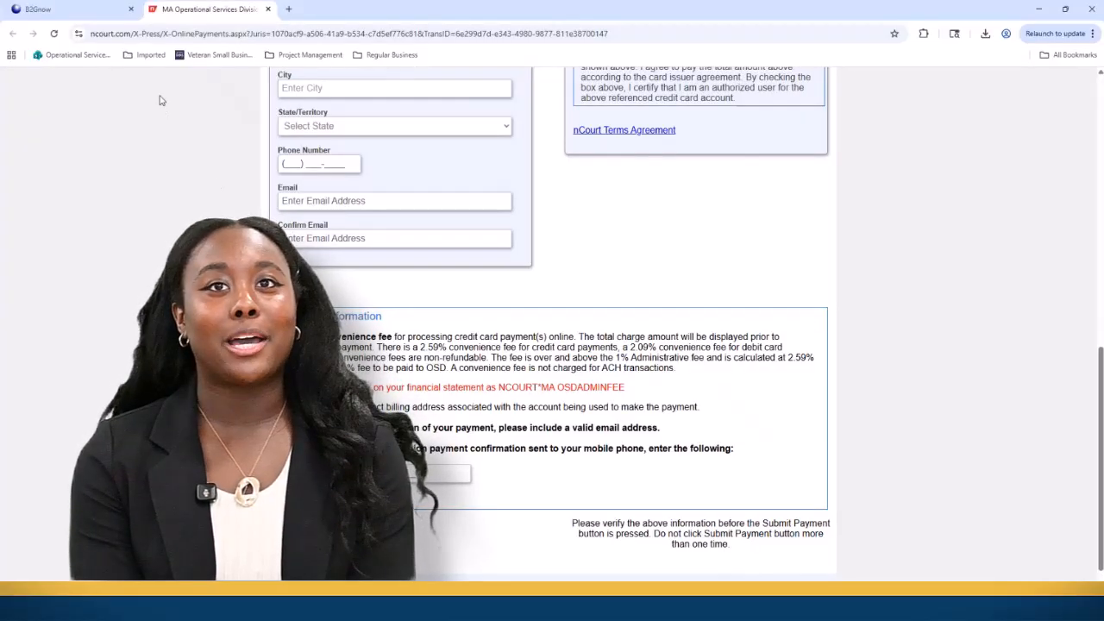
pyautogui.scroll(-1, 191, 185)
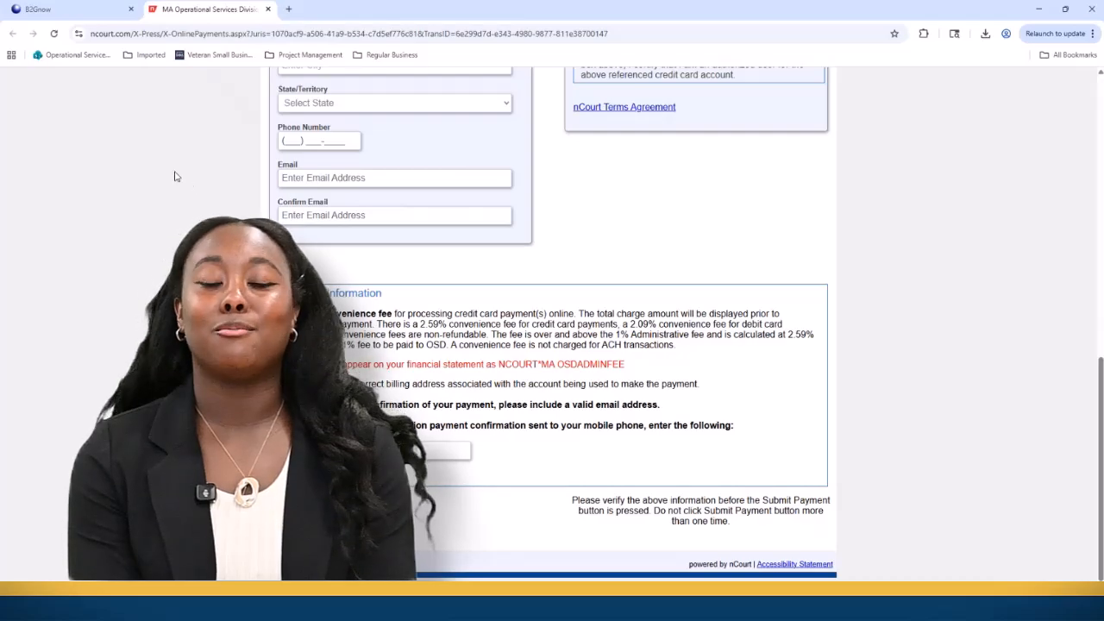
# Step: Return to the Jan-Mar 2025 invoice page and check the invoice's payment status
pyautogui.click(90, 12)
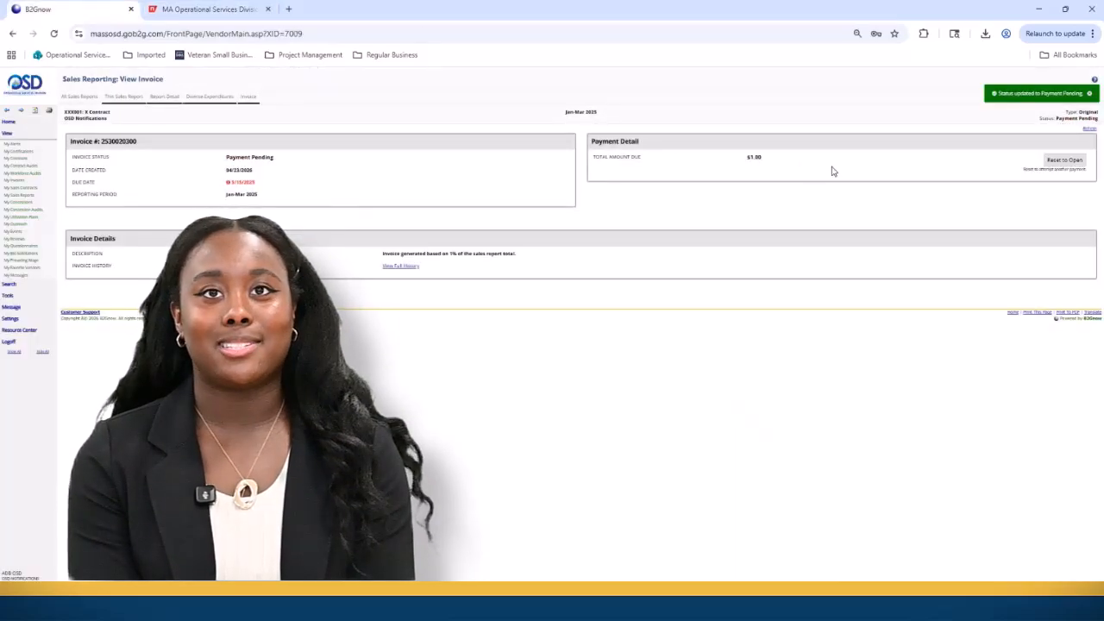
pyautogui.moveTo(319, 167); pyautogui.dragTo(266, 158)
pyautogui.click(285, 169)
pyautogui.click(283, 156)
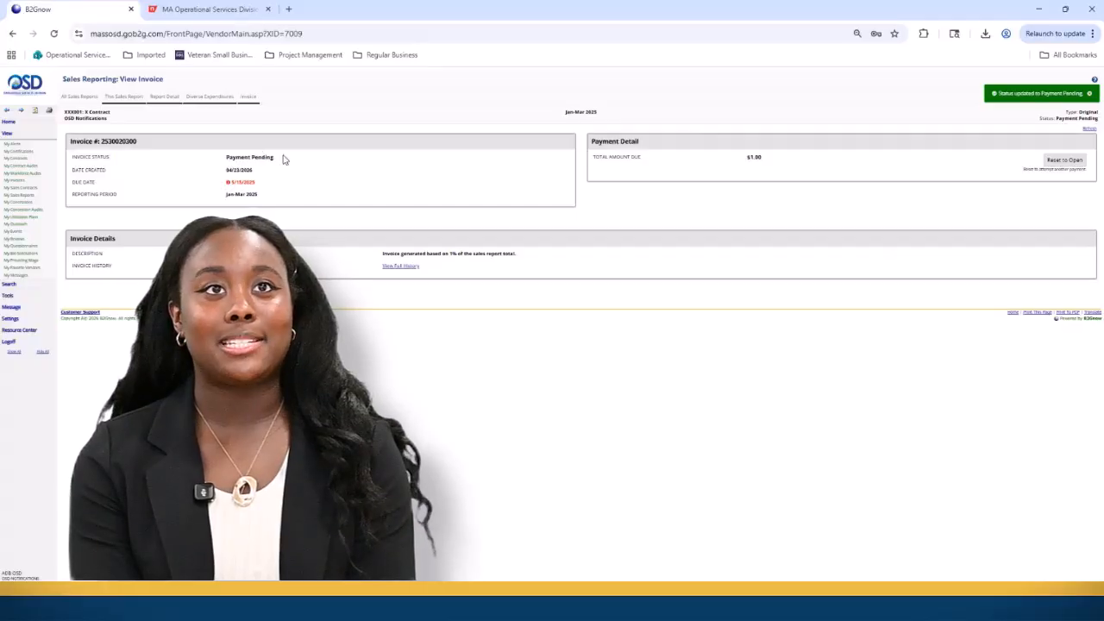